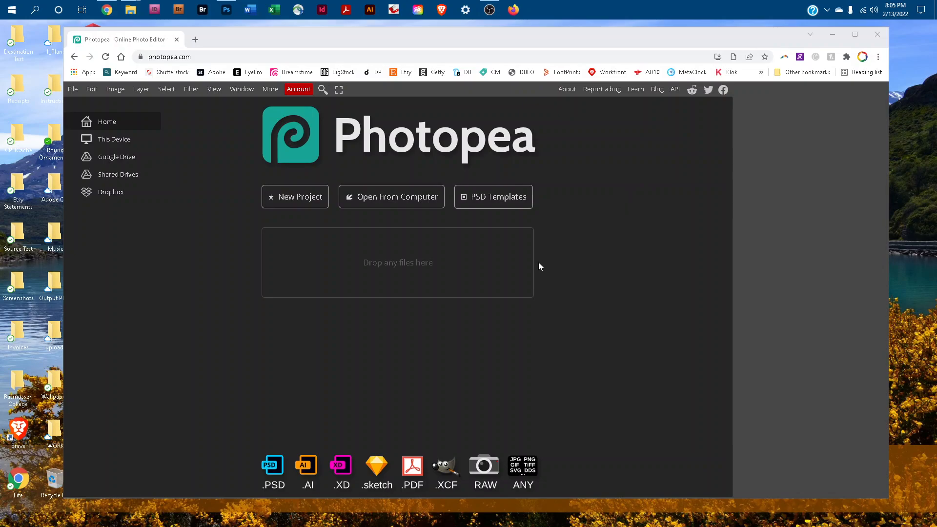
# - Open the mug mockup file 15oz_ThreeMugMockup_8x12 from the 1_Art folder on the computer
pyautogui.click(399, 201)
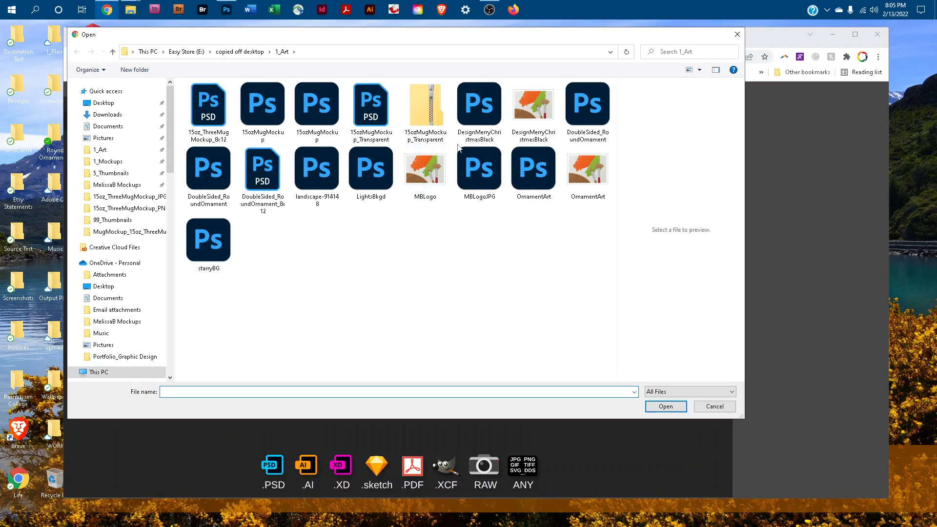
pyautogui.click(198, 106)
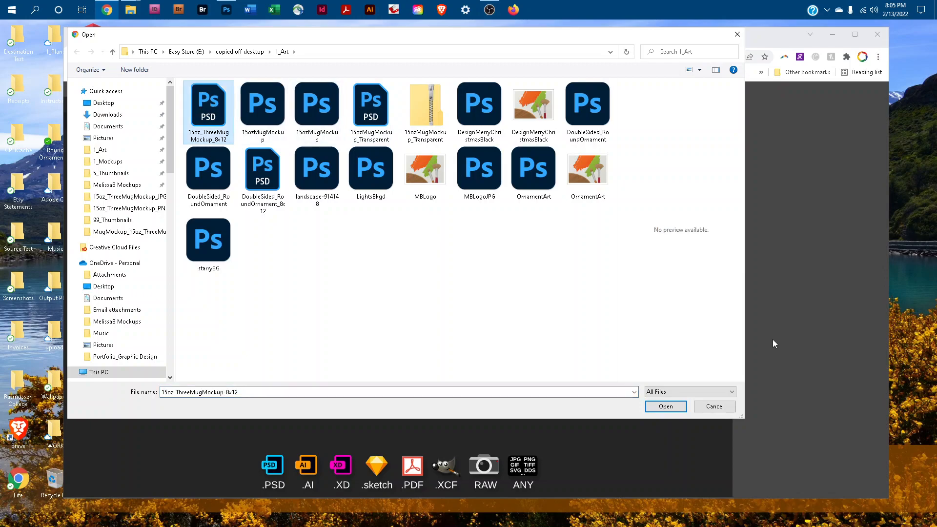
pyautogui.click(663, 408)
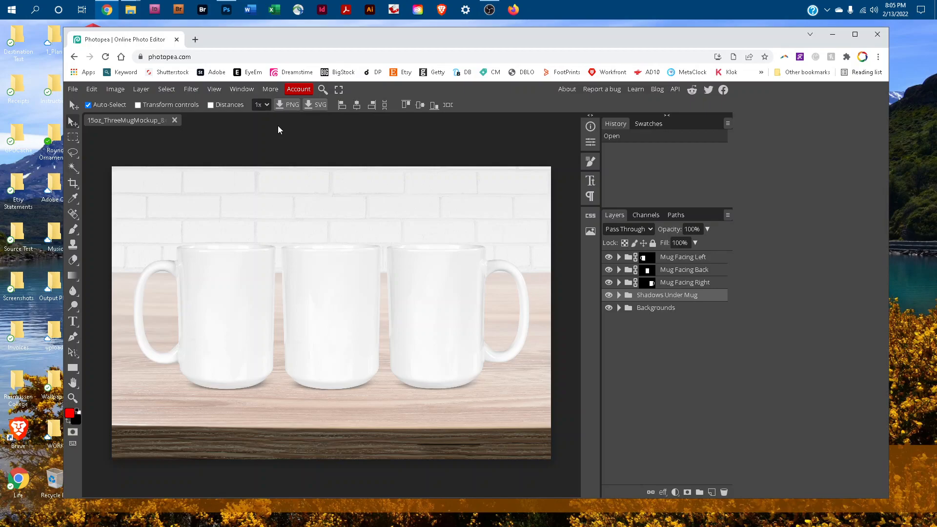
pyautogui.click(247, 88)
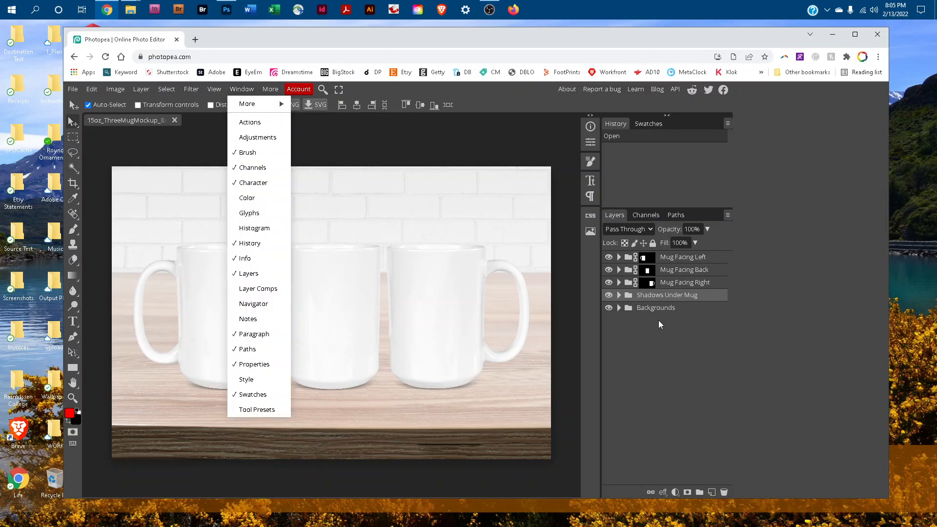
pyautogui.click(694, 351)
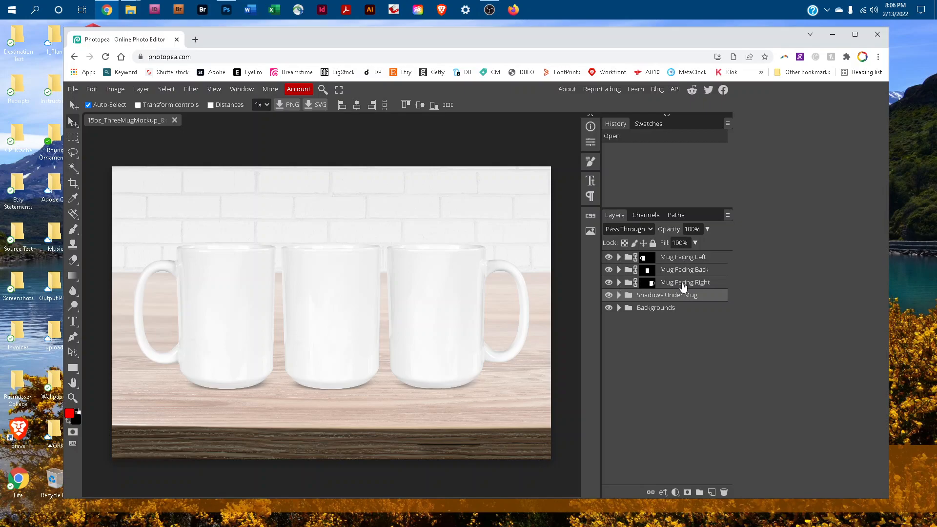
# - Expand the Mug Facing Left group and open its Design - Mug smart object for editing
pyautogui.click(619, 257)
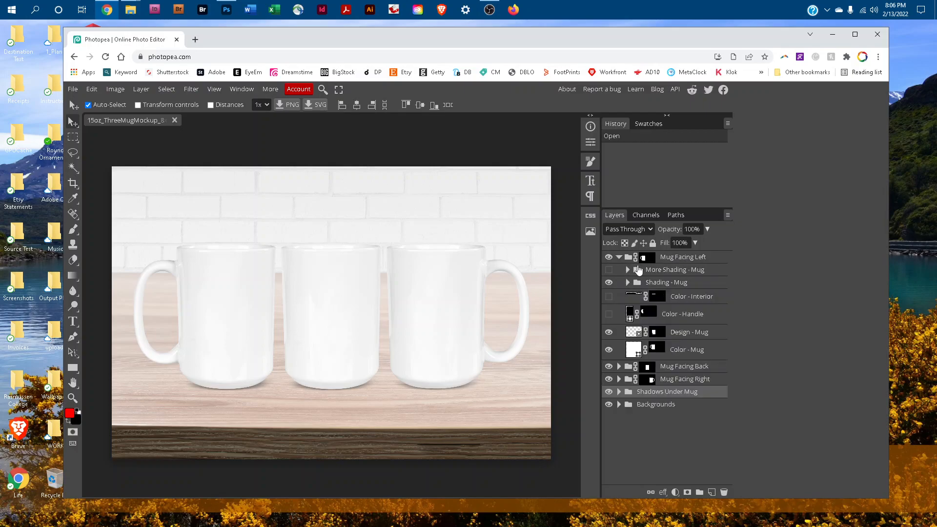
pyautogui.click(639, 334)
pyautogui.doubleClick(638, 334)
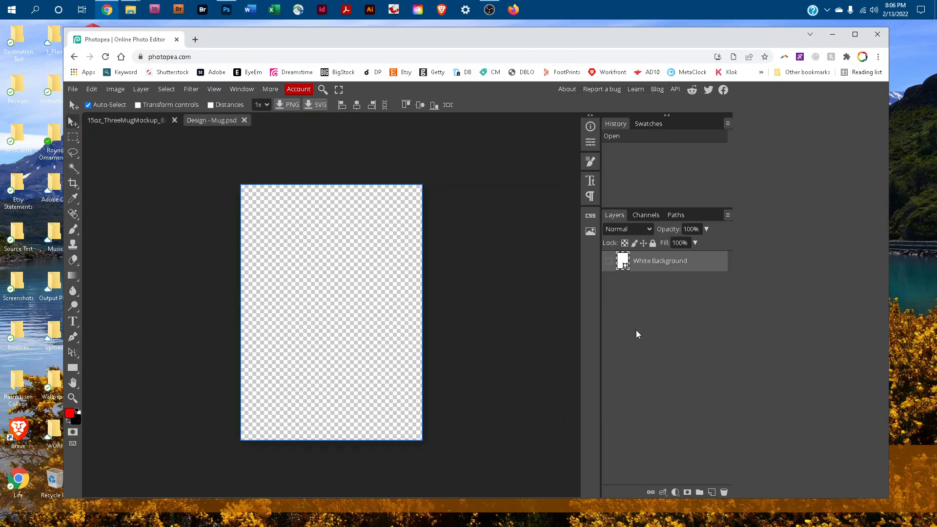
# - Open the image landscape-914148 from the 1_Art folder
pyautogui.click(73, 90)
pyautogui.click(88, 116)
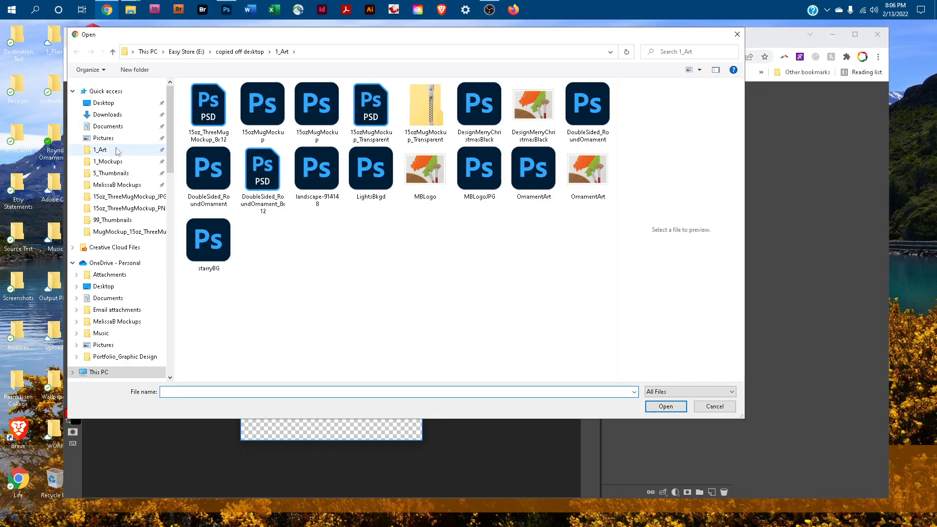
pyautogui.click(118, 151)
pyautogui.click(317, 173)
pyautogui.click(652, 407)
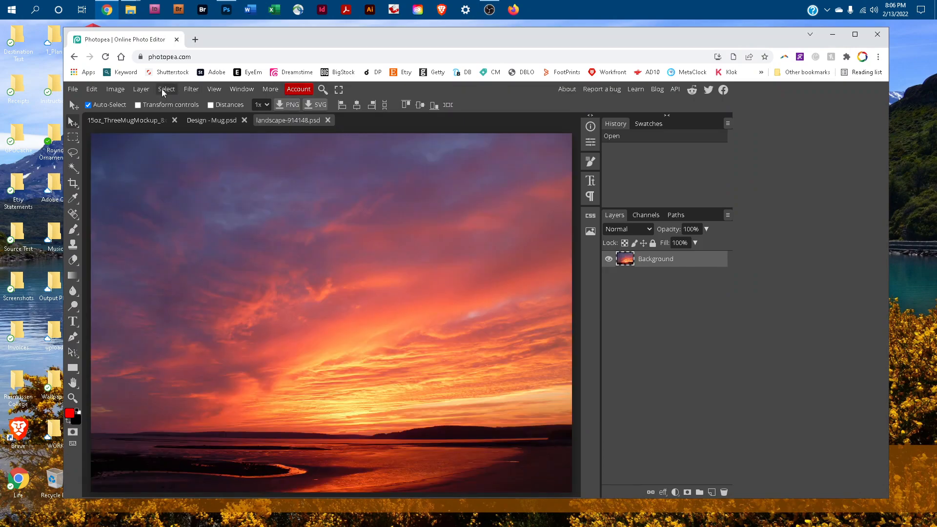
# - Select the entire sunset landscape image and copy it
pyautogui.click(163, 89)
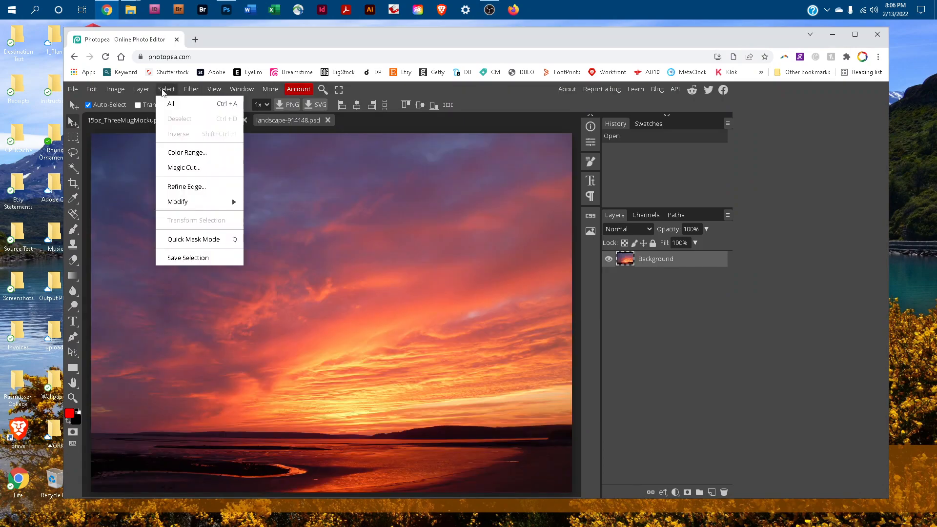
pyautogui.click(195, 113)
pyautogui.click(93, 89)
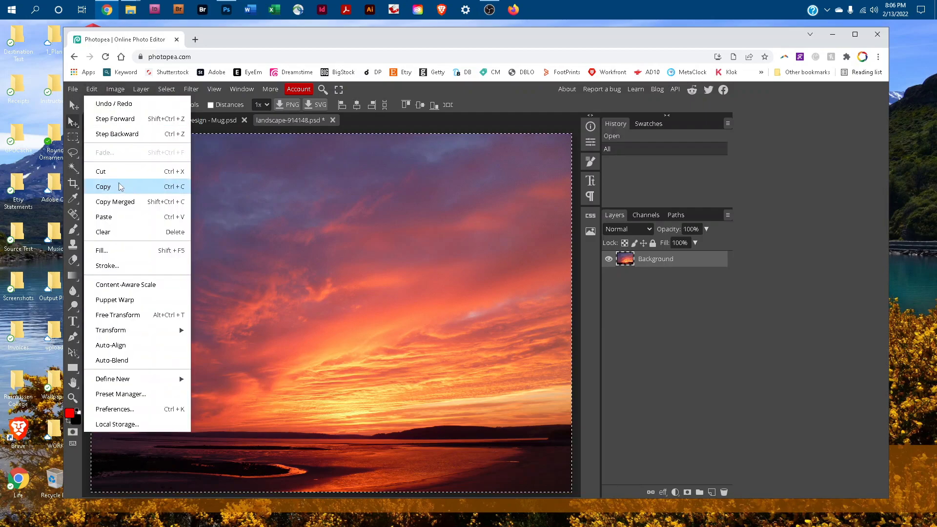
pyautogui.click(125, 186)
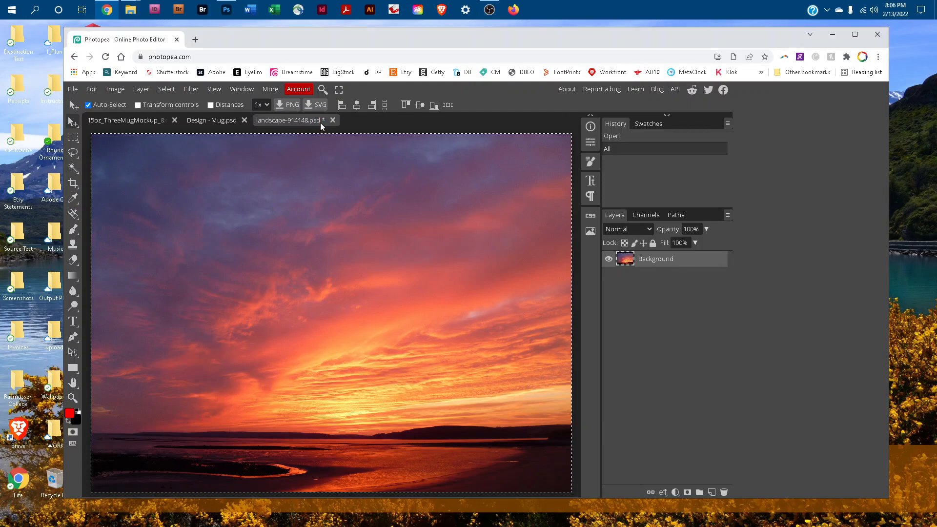
# - Paste the copied landscape into the Design - Mug document
pyautogui.doubleClick(203, 122)
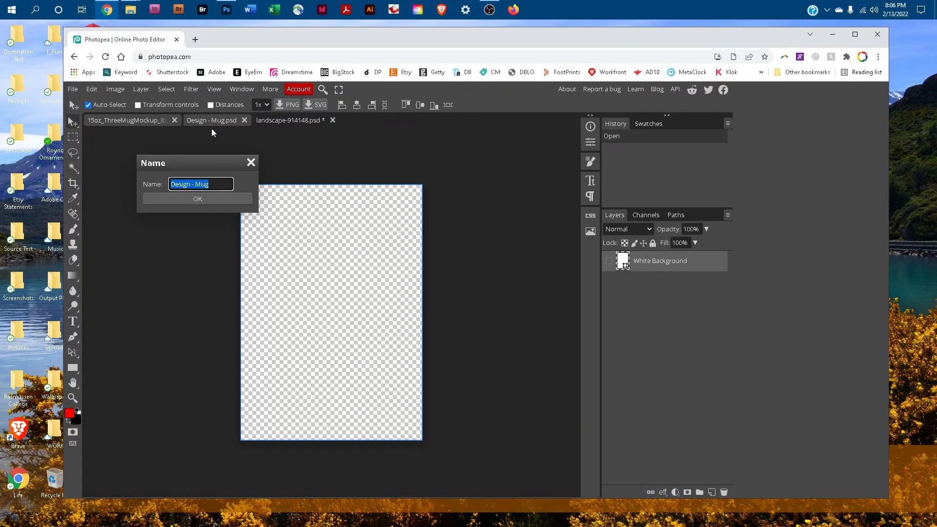
pyautogui.click(252, 163)
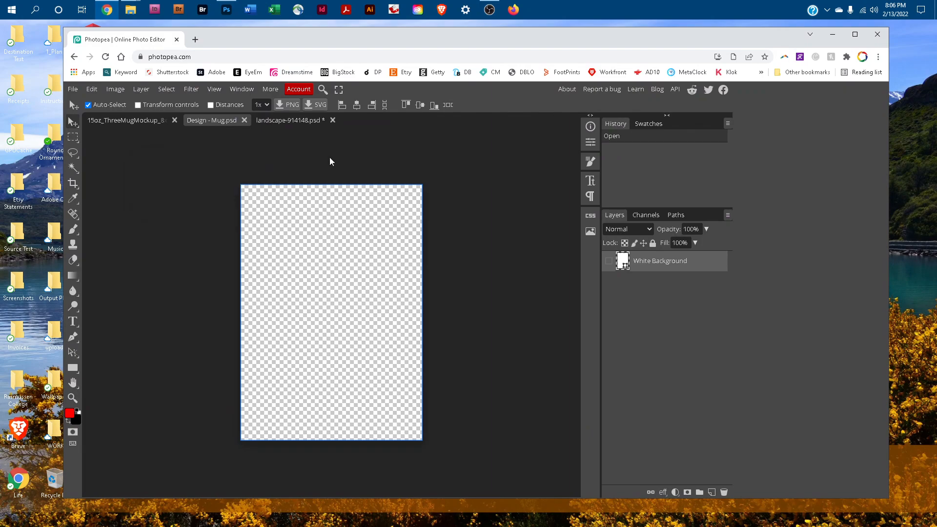
pyautogui.click(92, 89)
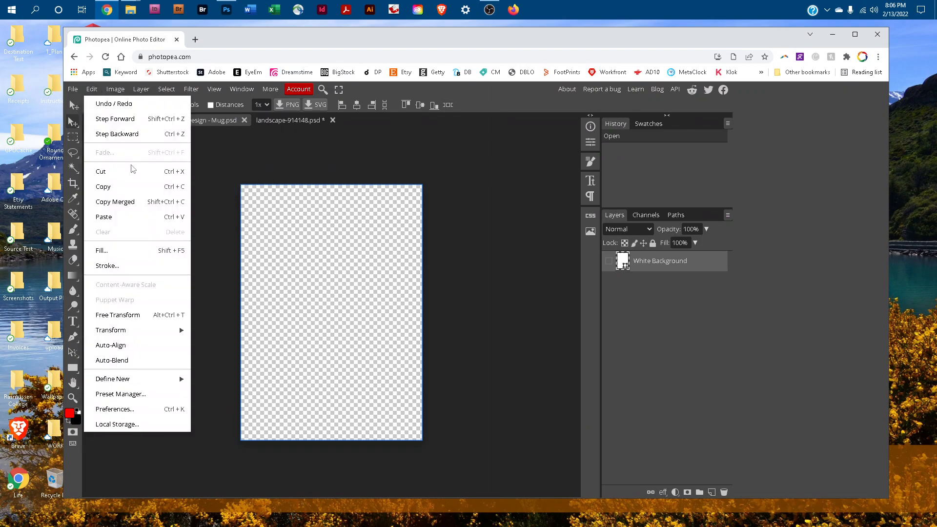
pyautogui.click(164, 215)
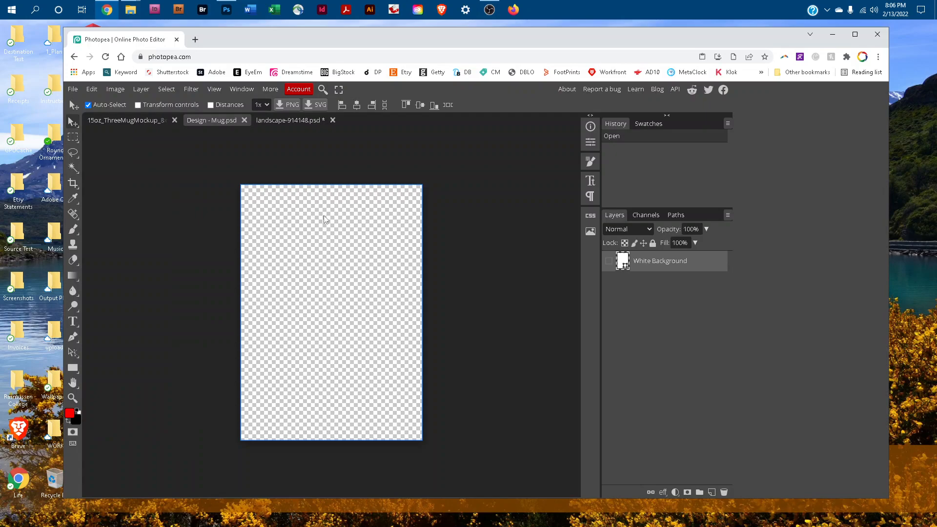
pyautogui.hotkey('ctrl', 'v')
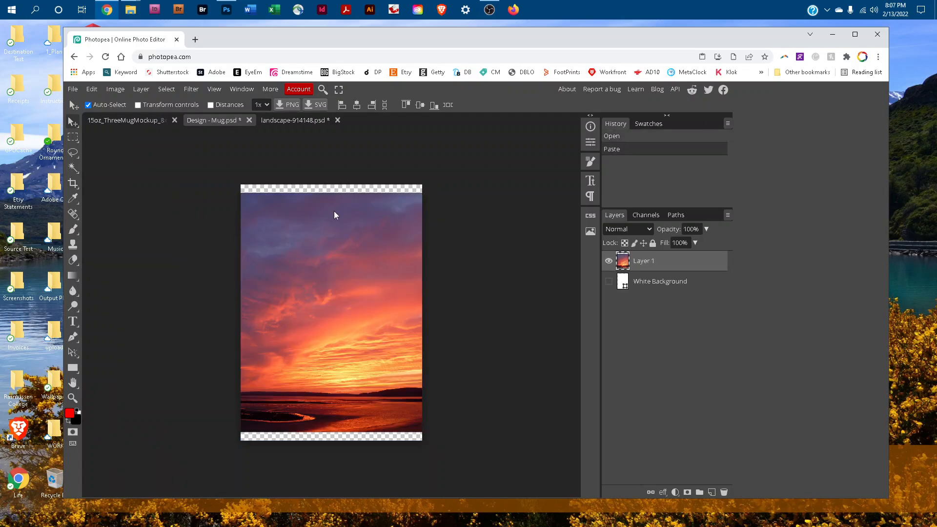
# - Free Transform the pasted landscape to about 110% so it covers the canvas, with its left edge aligned to the canvas's left edge
pyautogui.click(90, 90)
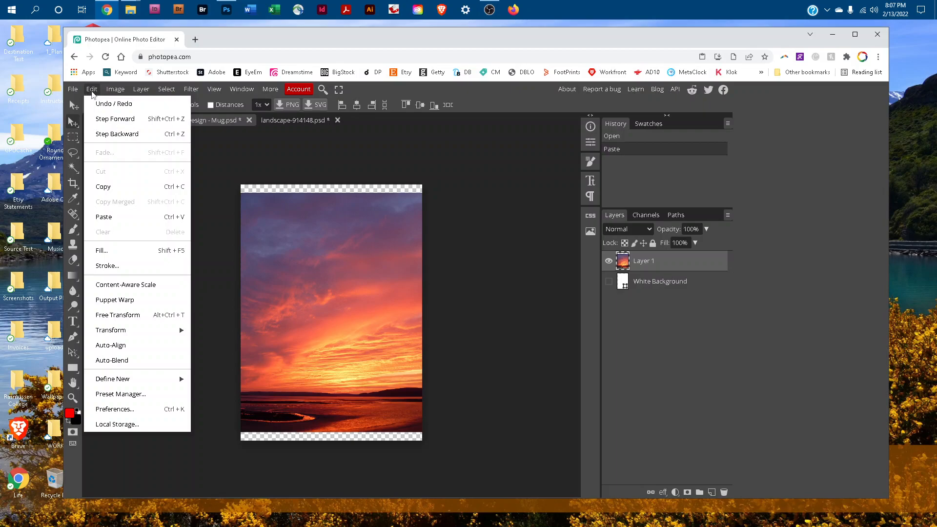
pyautogui.click(166, 315)
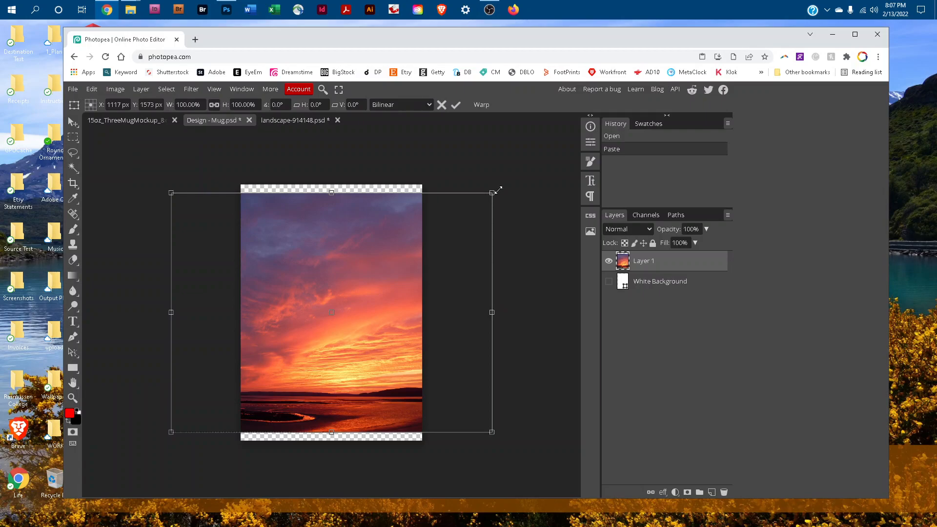
pyautogui.moveTo(498, 190)
pyautogui.mouseDown()
pyautogui.moveTo(512, 181)
pyautogui.moveTo(499, 186)
pyautogui.mouseUp()
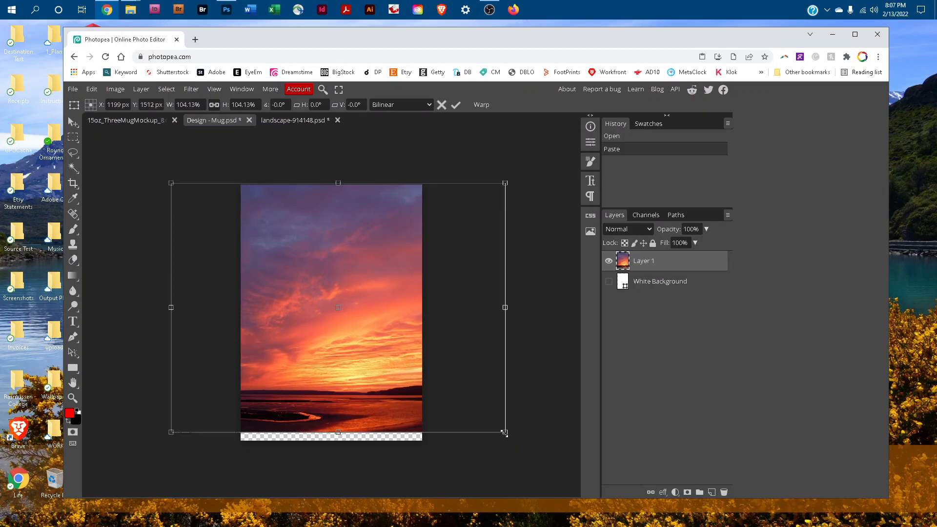
pyautogui.moveTo(505, 433); pyautogui.dragTo(525, 447)
pyautogui.hotkey('shift', 'Down')
pyautogui.hotkey('shift', 'Down')
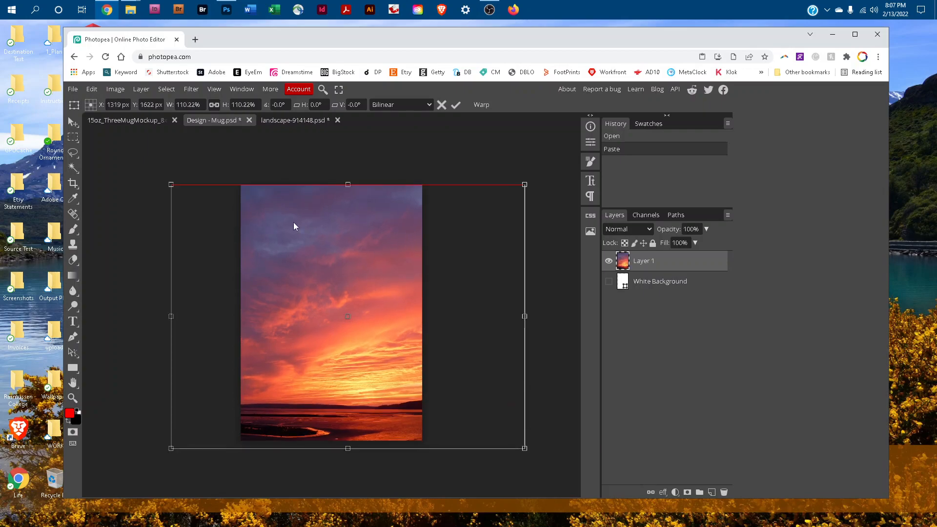
pyautogui.moveTo(294, 223); pyautogui.dragTo(338, 224)
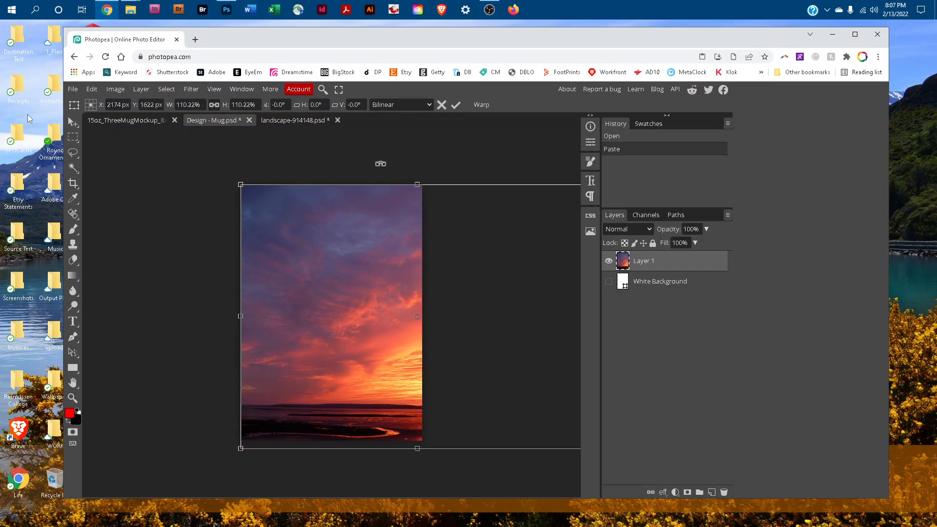
pyautogui.press('Return')
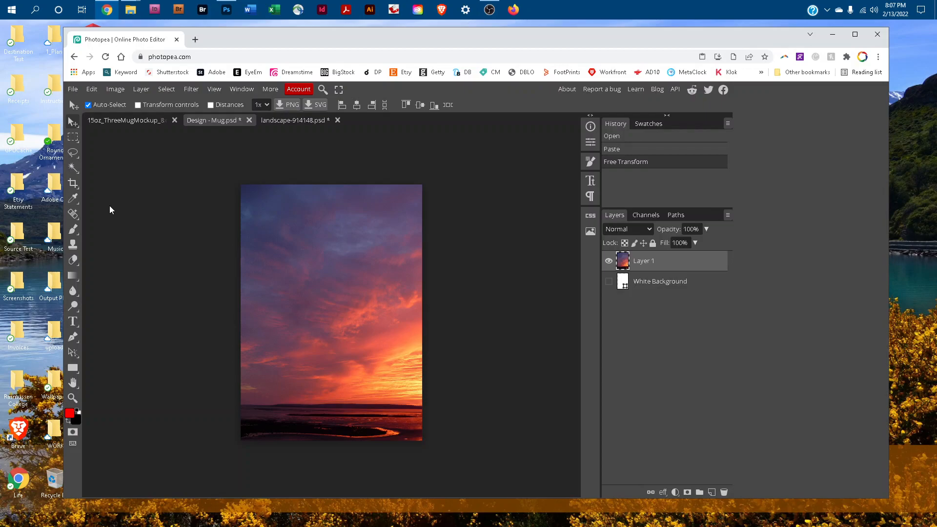
# - Save the Design - Mug smart object, then close it and the landscape-914148 document without saving the landscape
pyautogui.hotkey('alt', 'f')
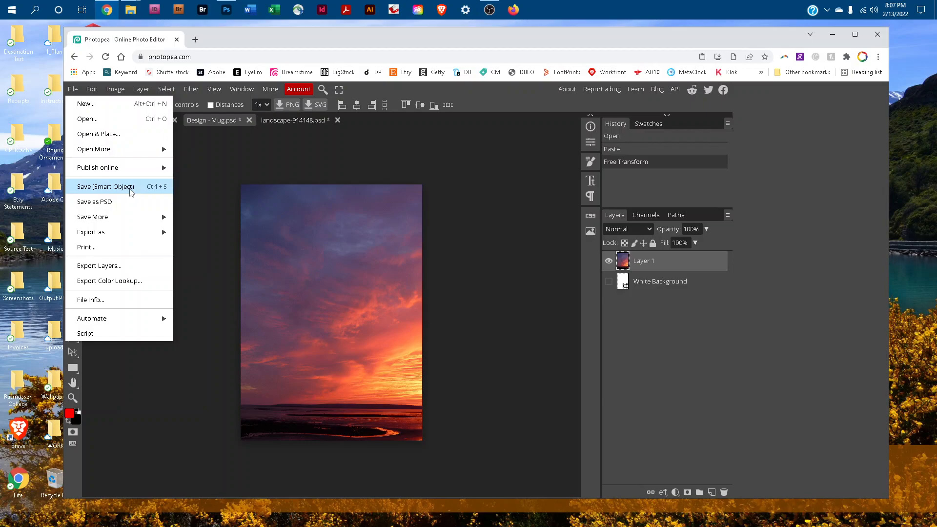
pyautogui.click(131, 192)
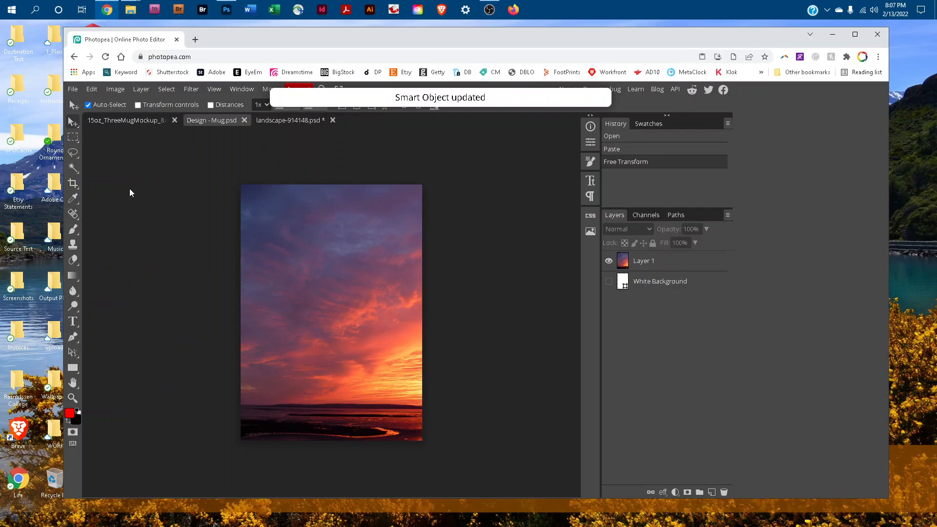
pyautogui.click(244, 121)
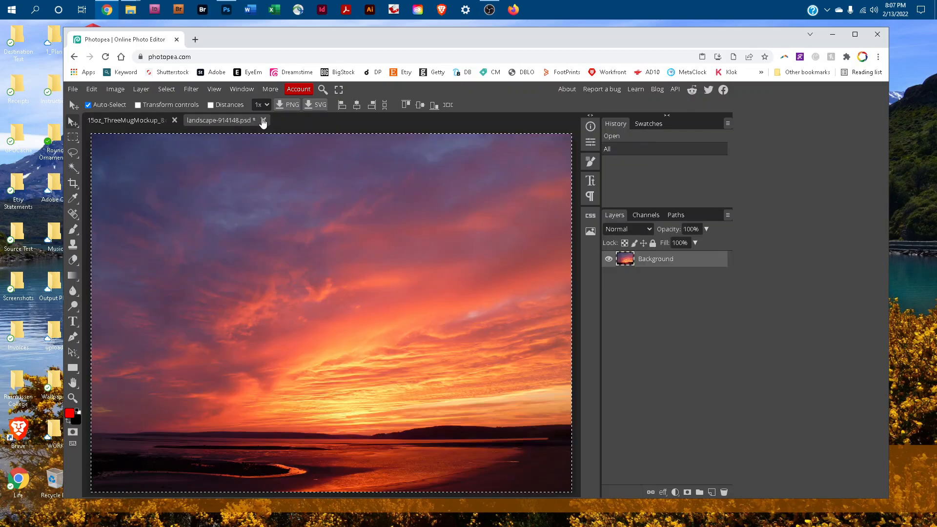
pyautogui.click(263, 121)
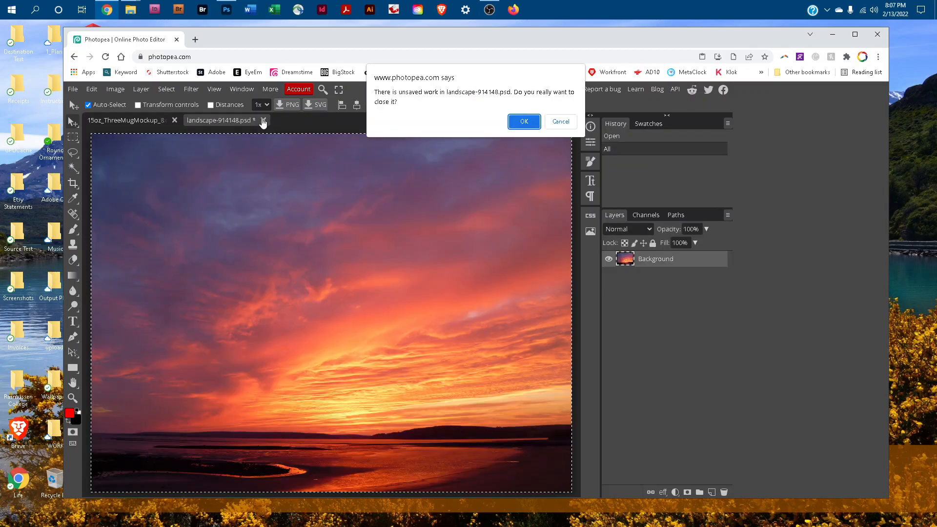
pyautogui.click(524, 123)
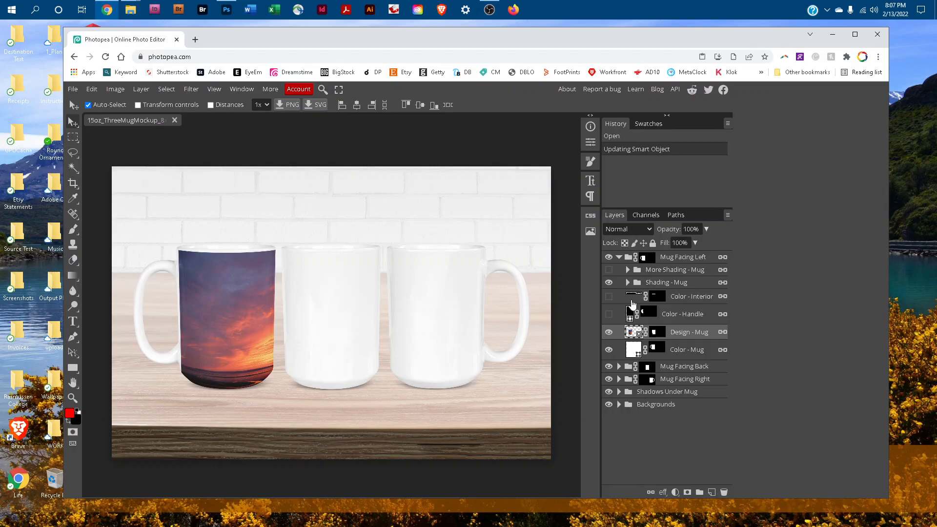
# - Open the Design - Mug smart object in the Mug Facing Back group and paste the copied landscape into it
pyautogui.click(619, 257)
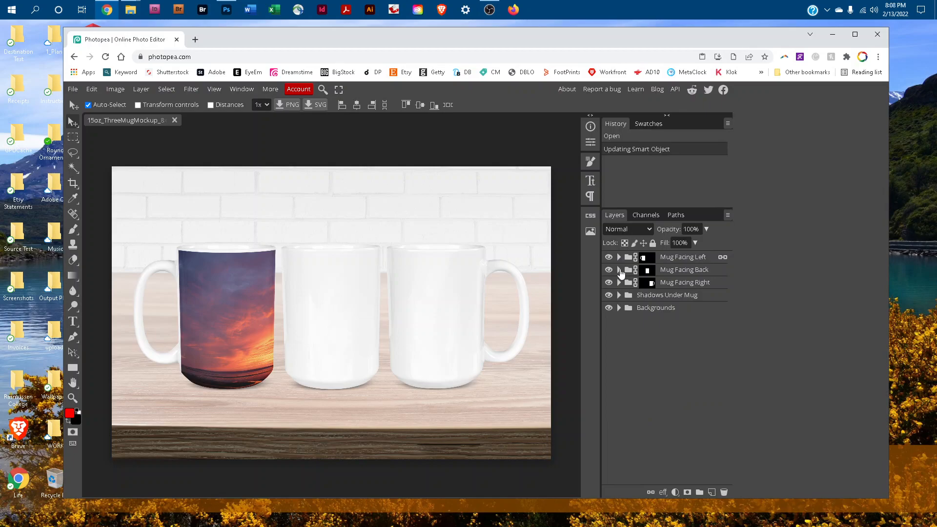
pyautogui.click(619, 270)
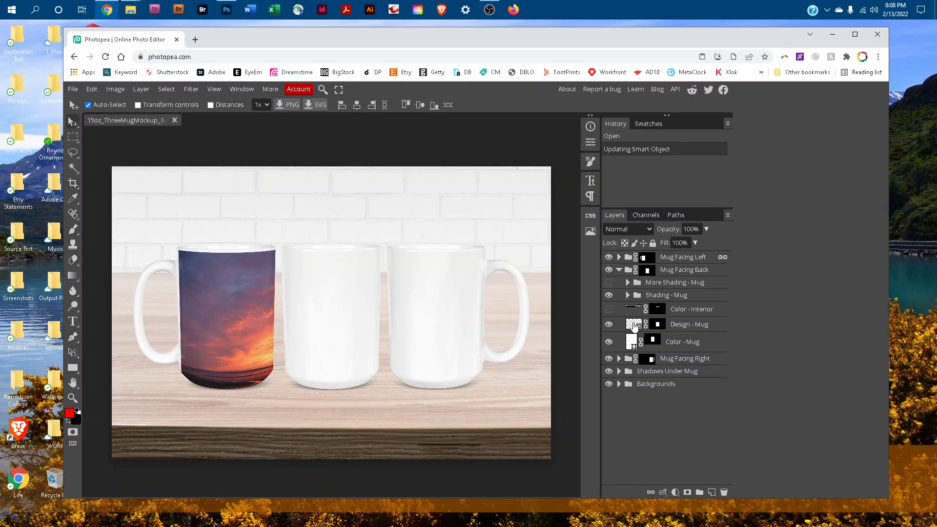
pyautogui.click(634, 326)
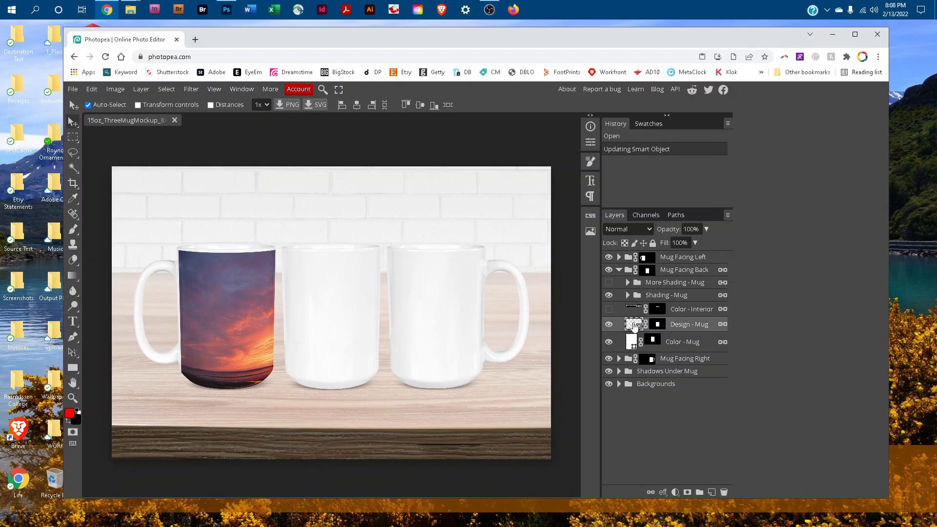
pyautogui.doubleClick(634, 325)
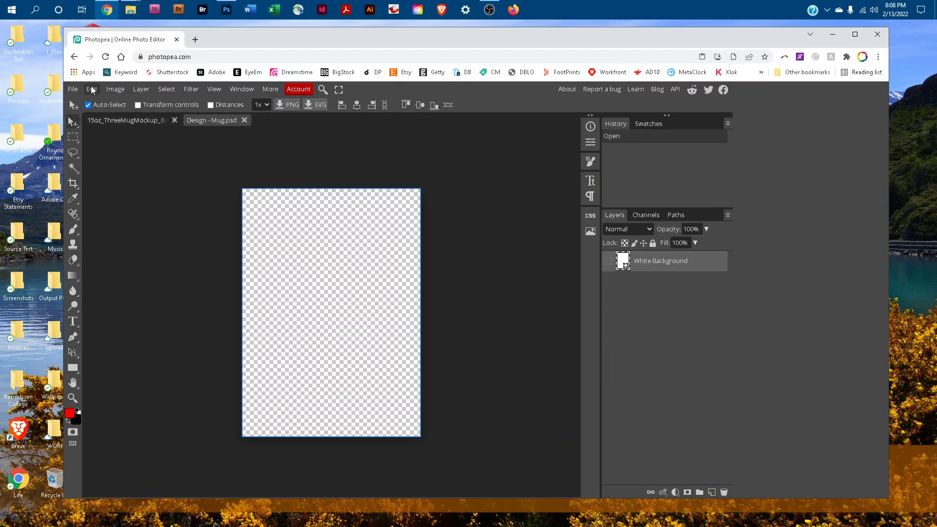
pyautogui.click(91, 90)
pyautogui.hotkey('ctrl', 'v')
# - Free Transform the pasted landscape to about 106% so it covers the canvas, and save the Design - Mug smart object
pyautogui.click(92, 89)
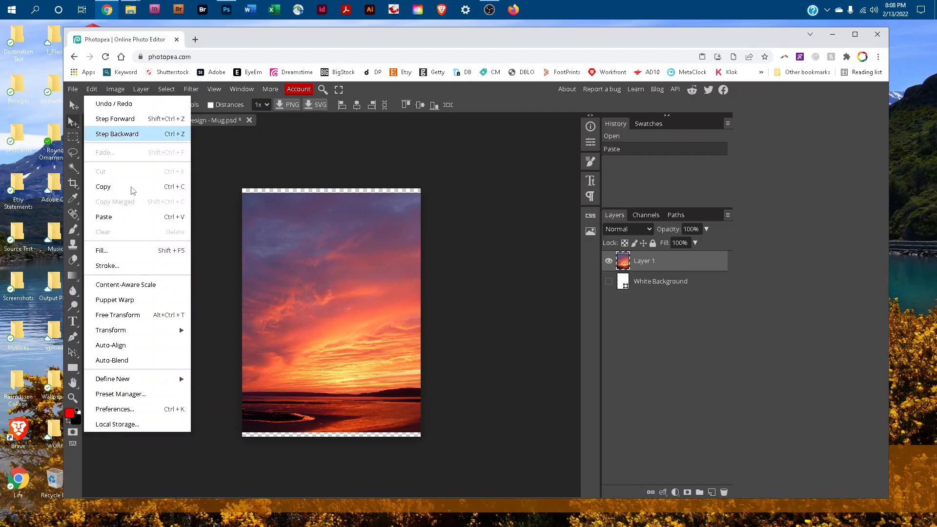
pyautogui.click(149, 315)
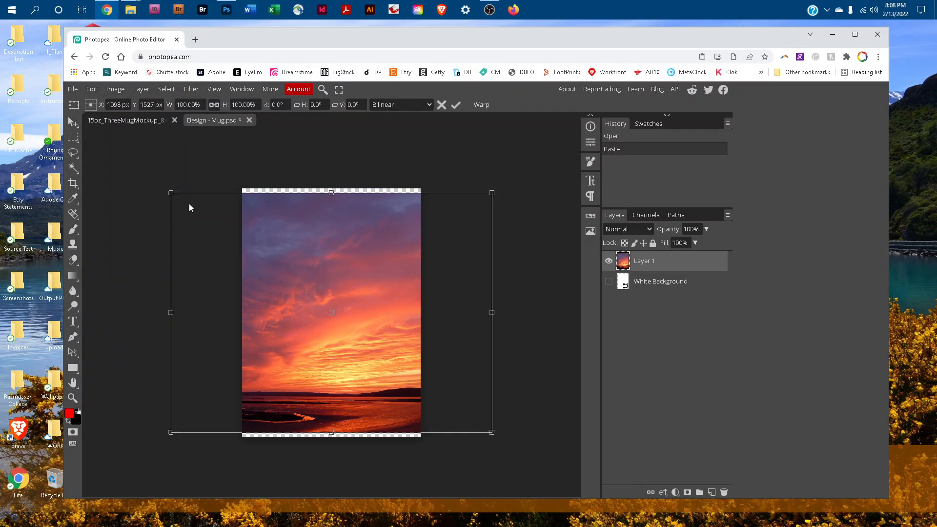
pyautogui.moveTo(492, 193)
pyautogui.mouseDown()
pyautogui.moveTo(525, 182)
pyautogui.moveTo(502, 196)
pyautogui.mouseUp()
pyautogui.moveTo(501, 432); pyautogui.dragTo(512, 440)
pyautogui.moveTo(358, 234); pyautogui.dragTo(353, 241)
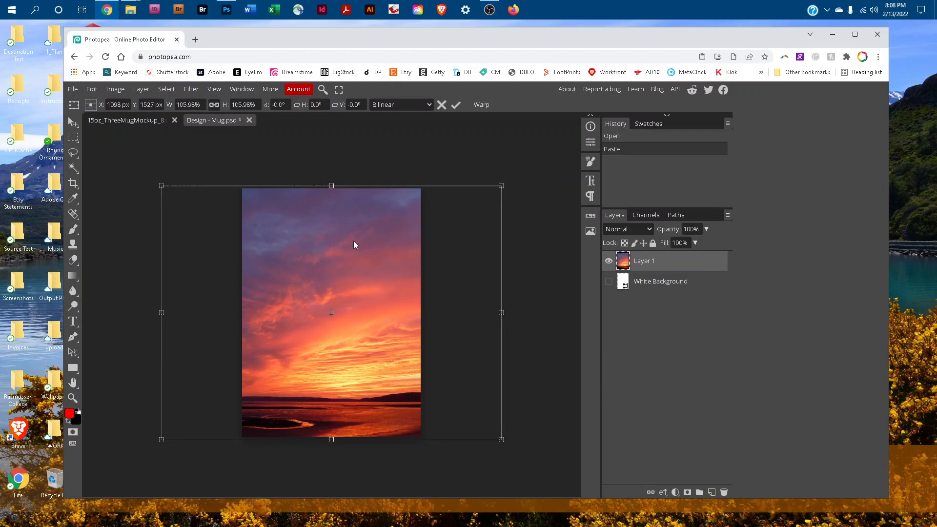
pyautogui.click(72, 89)
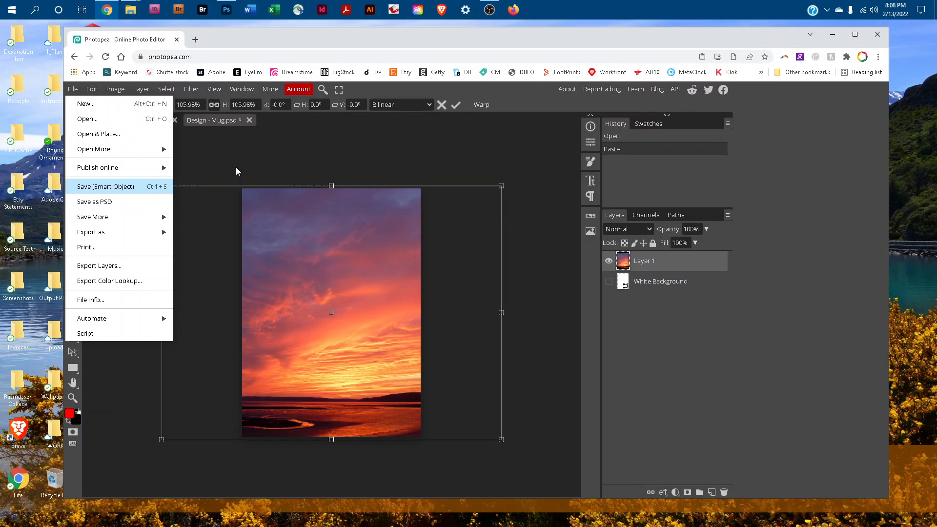
pyautogui.click(155, 190)
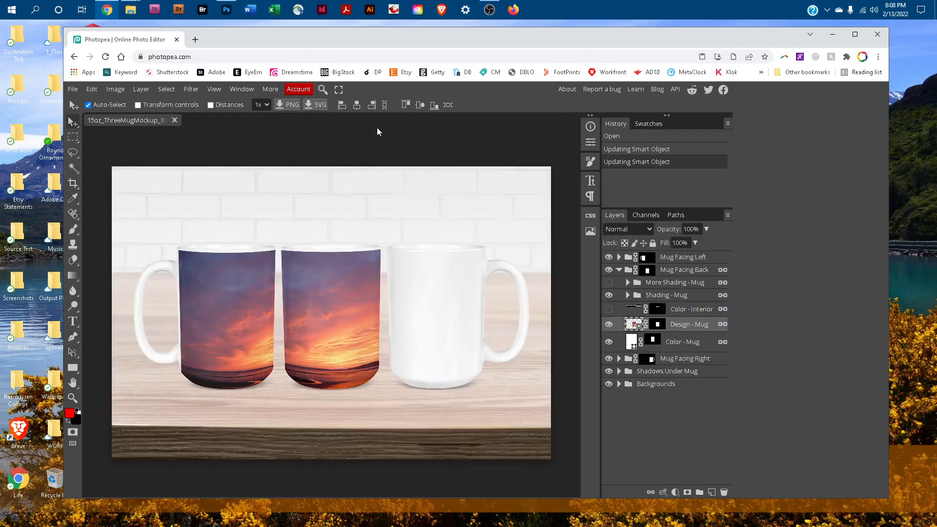
# - Open the Design - Mug smart object in the Mug Facing Right group and paste the copied landscape into it
pyautogui.click(619, 270)
pyautogui.click(619, 282)
pyautogui.click(637, 358)
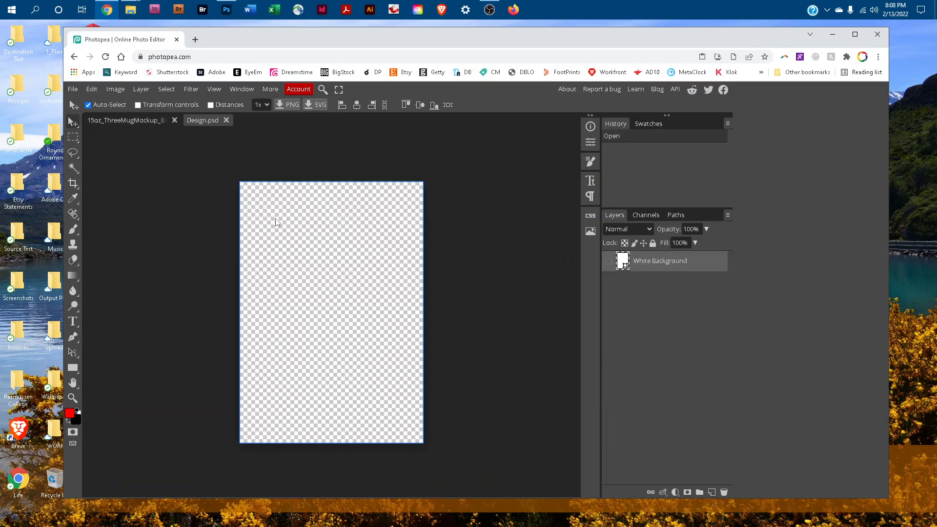
pyautogui.click(92, 89)
pyautogui.click(125, 218)
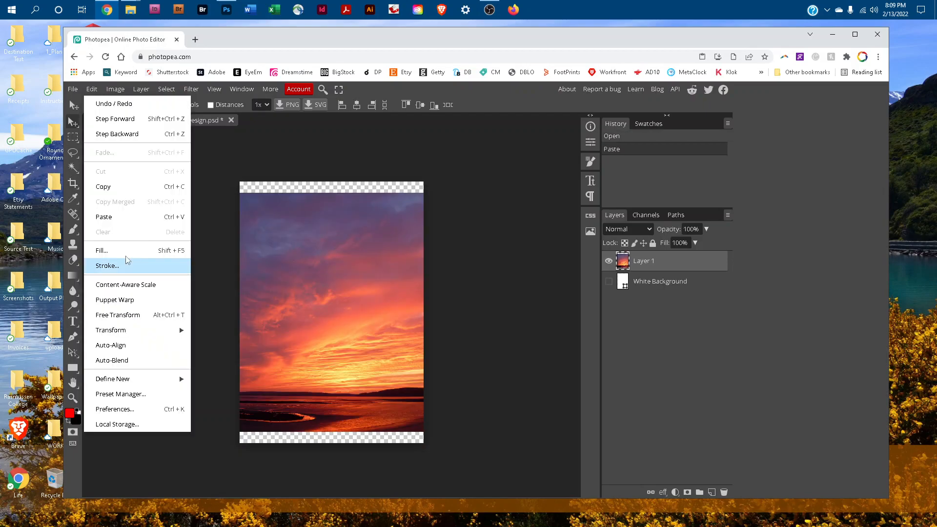
# - Free Transform the landscape to about 110% so it covers the canvas, with its right edge aligned to the canvas's right edge
pyautogui.click(118, 315)
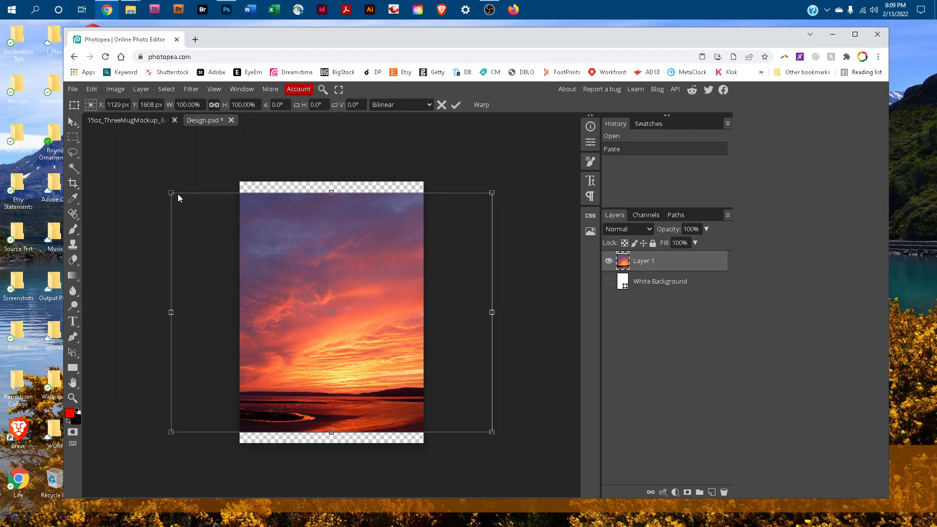
pyautogui.moveTo(149, 177); pyautogui.dragTo(153, 176)
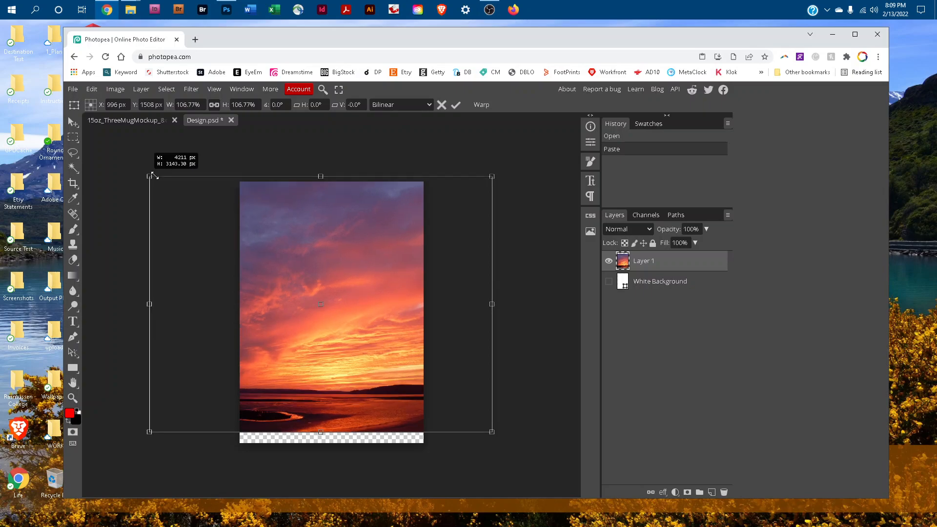
pyautogui.moveTo(154, 175); pyautogui.dragTo(138, 441)
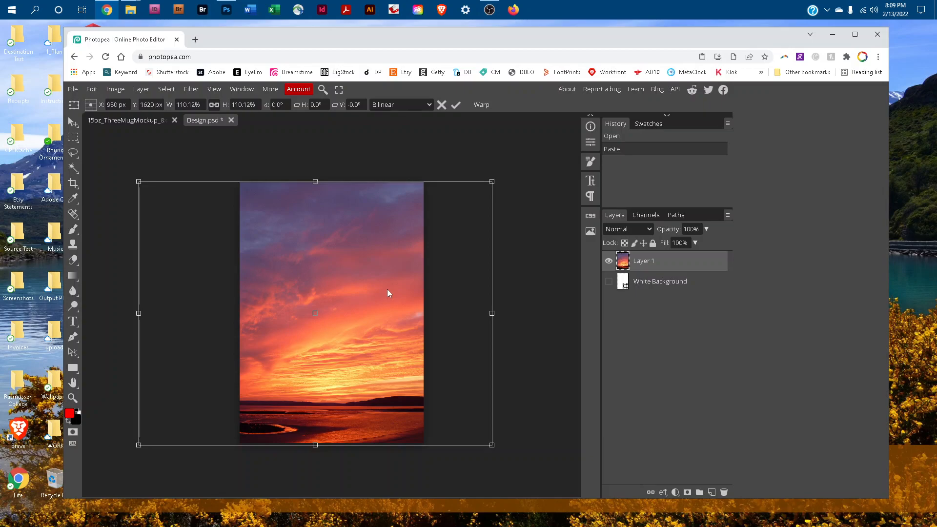
pyautogui.moveTo(388, 290); pyautogui.dragTo(370, 301)
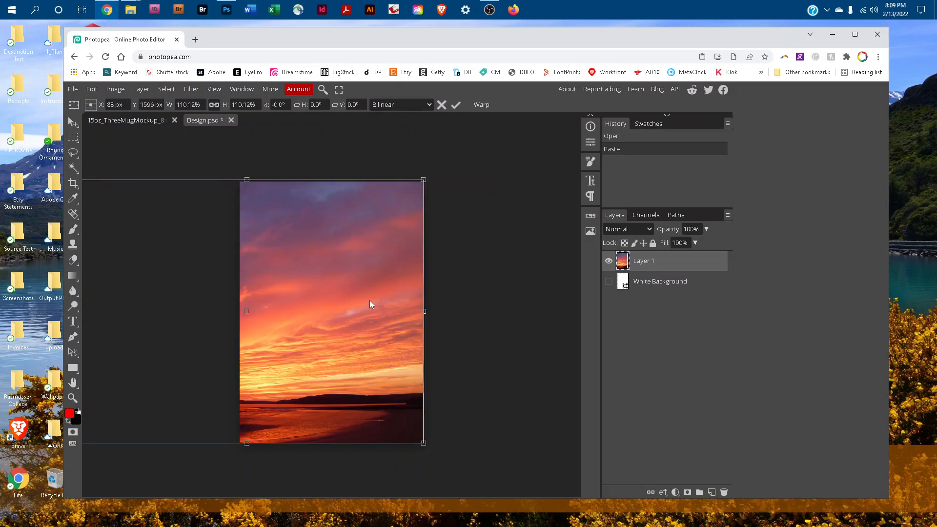
# - Save the Design smart object and close its document to return to the three-mug mockup
pyautogui.click(73, 90)
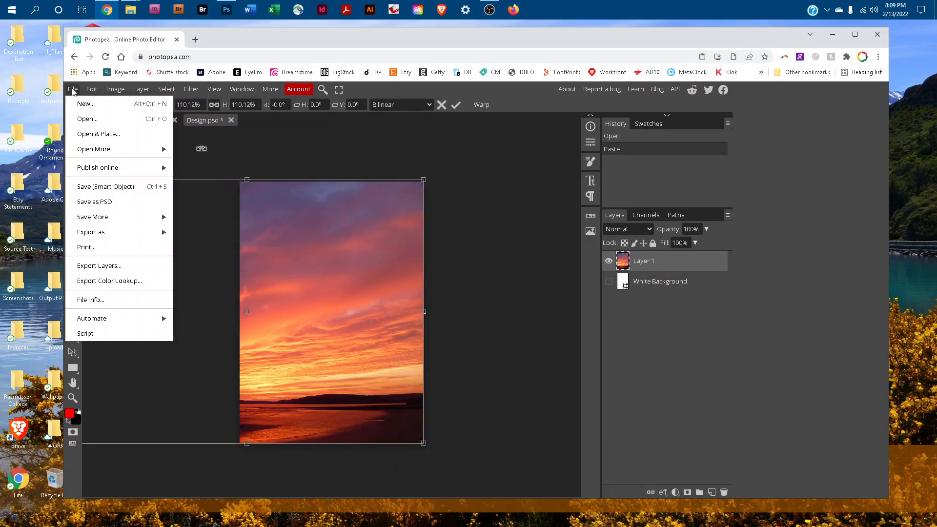
pyautogui.click(144, 188)
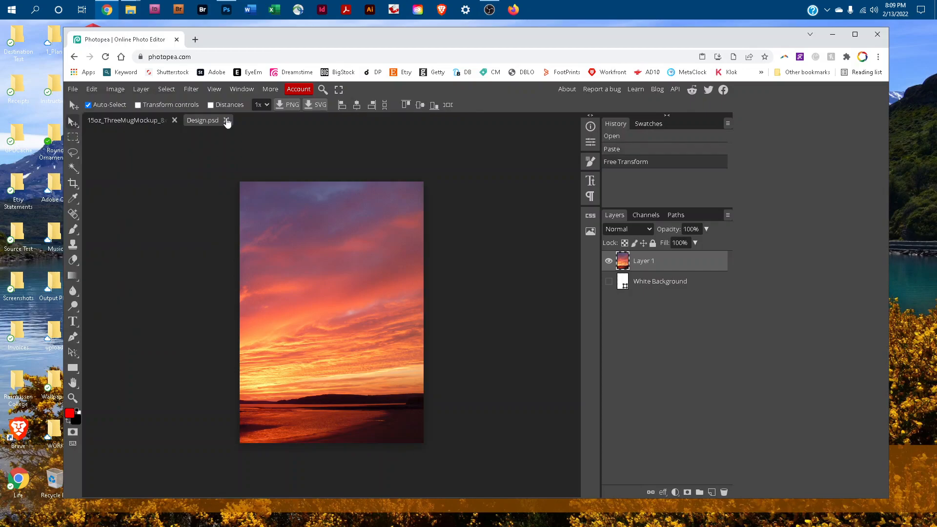
pyautogui.click(226, 121)
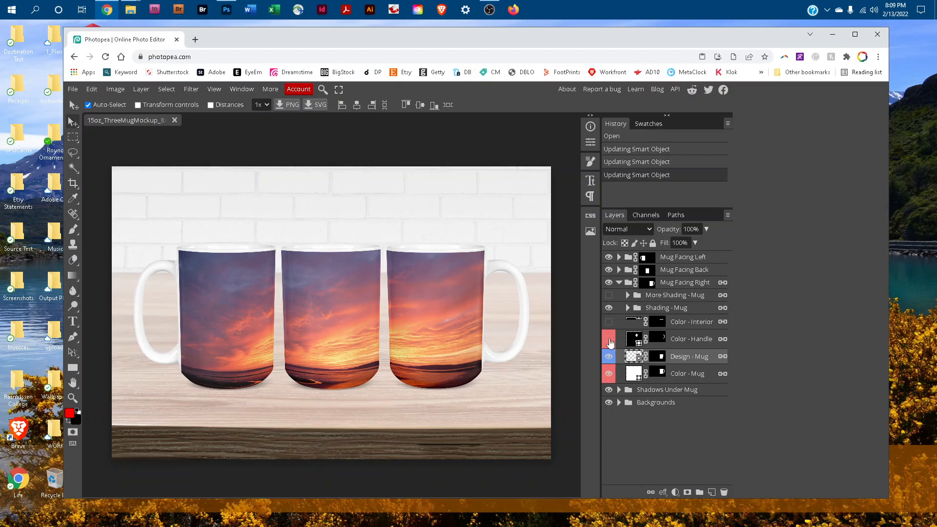
# - Show the Color - Handle and Color - Interior layers in Mug Facing Right and set the handle's colour to dark blue 224066
pyautogui.moveTo(610, 344); pyautogui.dragTo(608, 321)
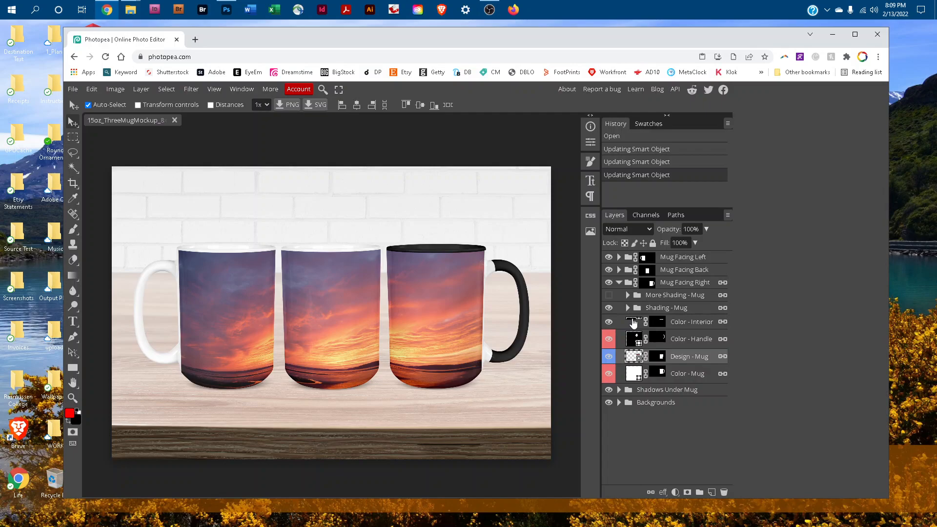
pyautogui.click(633, 341)
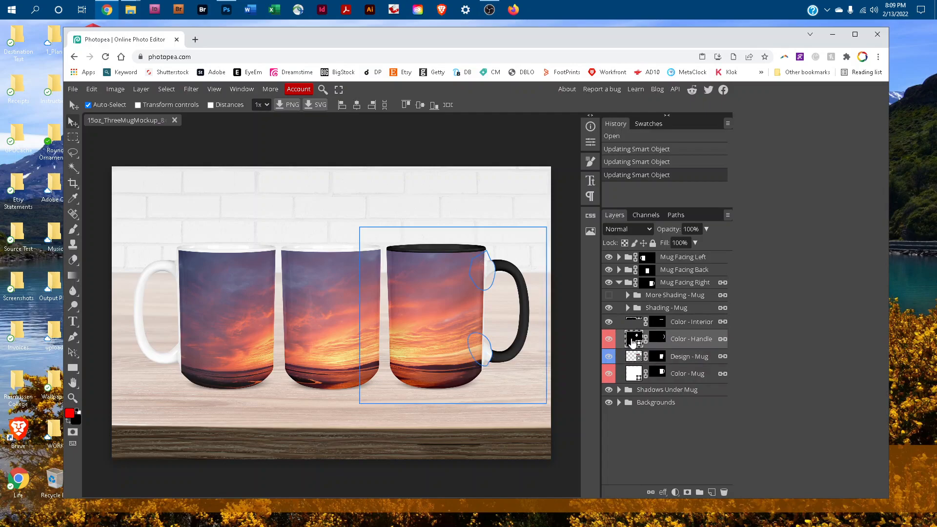
pyautogui.doubleClick(633, 342)
pyautogui.moveTo(293, 163); pyautogui.dragTo(548, 120)
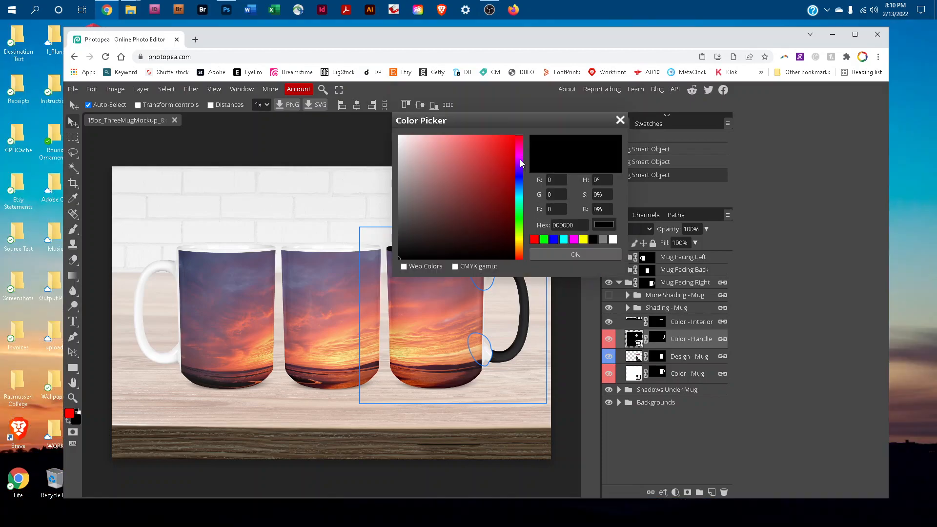
pyautogui.moveTo(519, 160); pyautogui.dragTo(519, 186)
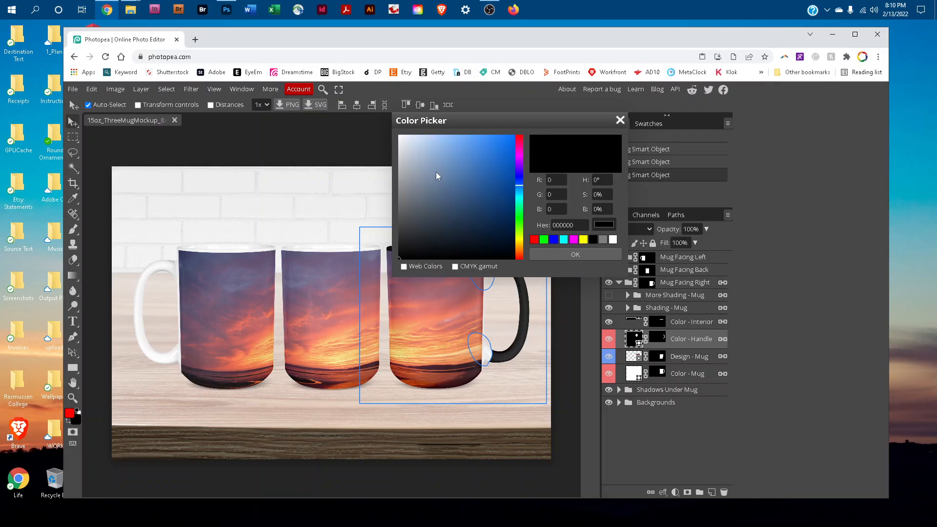
pyautogui.click(483, 188)
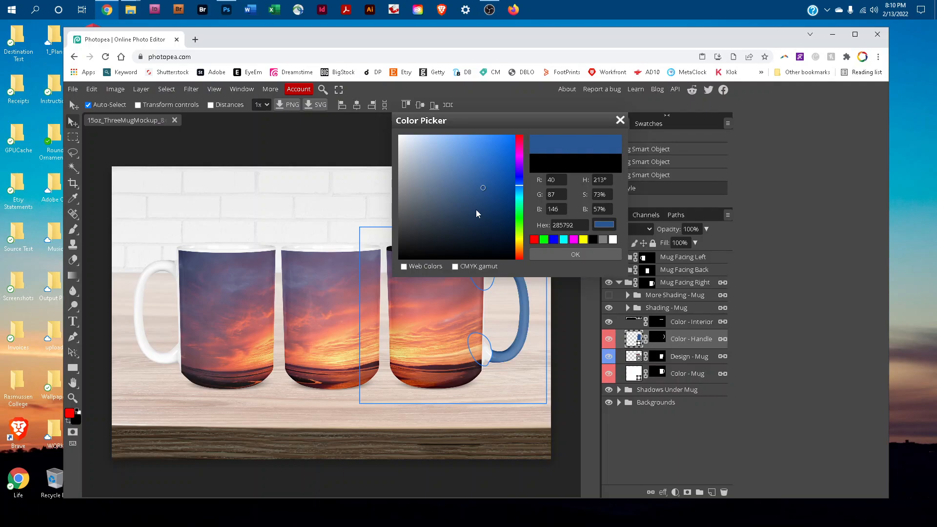
pyautogui.click(476, 210)
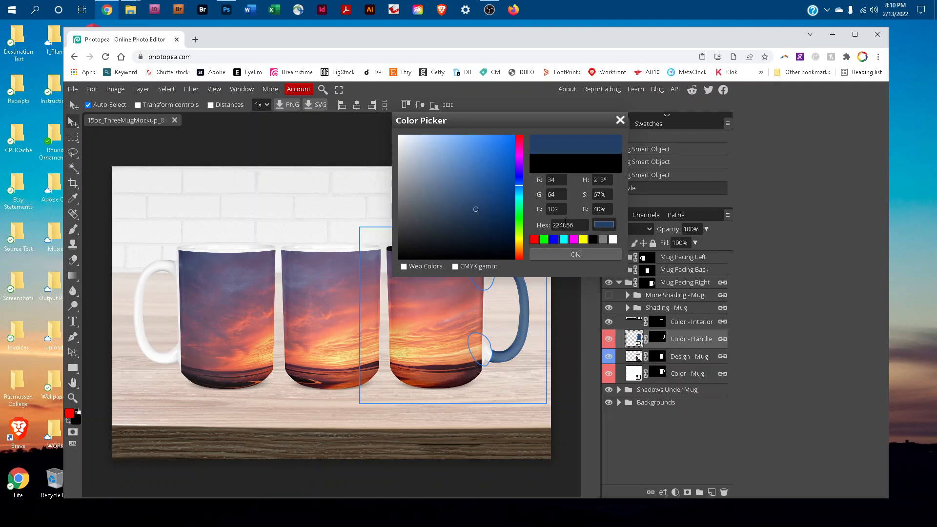
# - Copy the handle colour's hex code 224066 and accept the colour
pyautogui.click(559, 222)
pyautogui.moveTo(583, 226); pyautogui.dragTo(543, 225)
pyautogui.hotkey('ctrl', 'c')
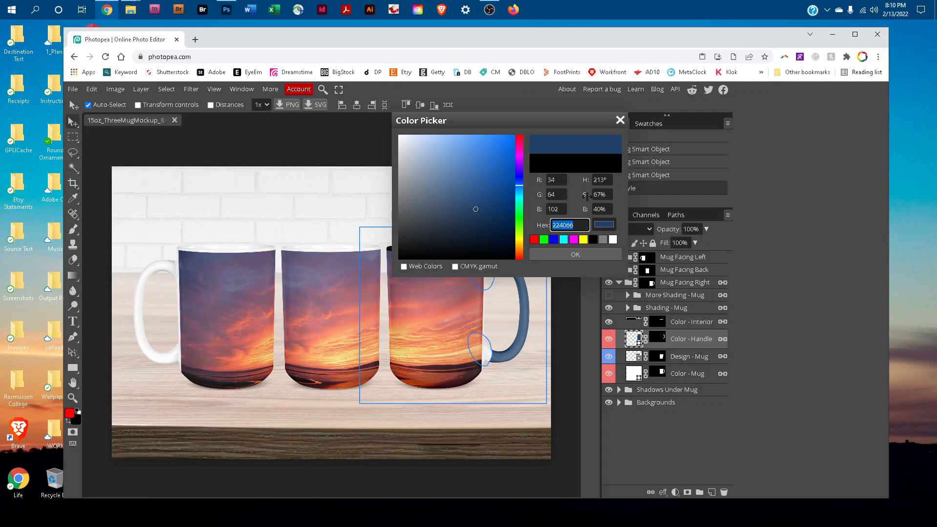
pyautogui.click(568, 252)
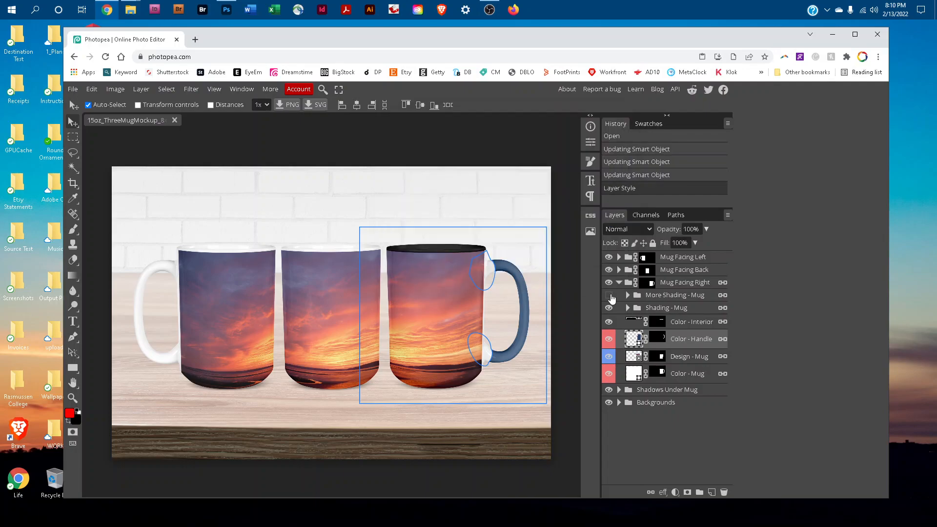
# - Set the Color - Interior layer in Mug Facing Right to the copied hex colour 224066
pyautogui.click(633, 321)
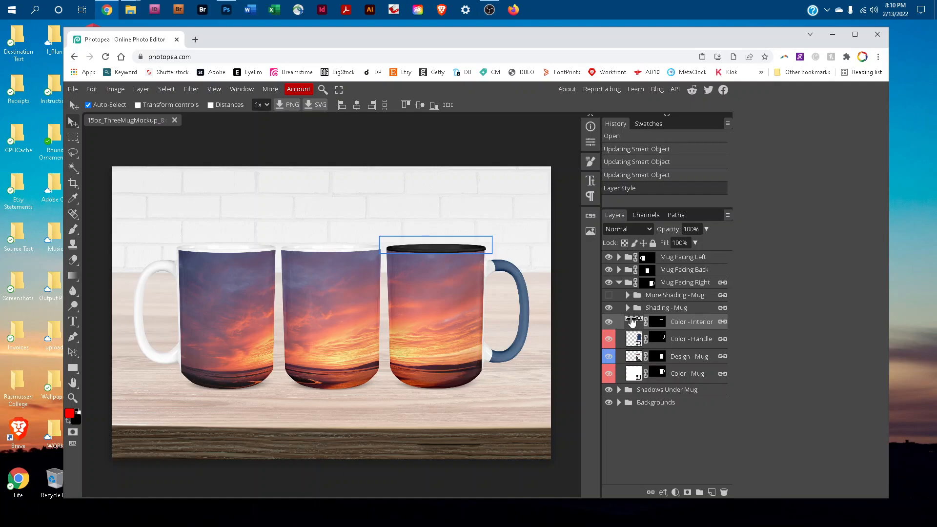
pyautogui.doubleClick(633, 321)
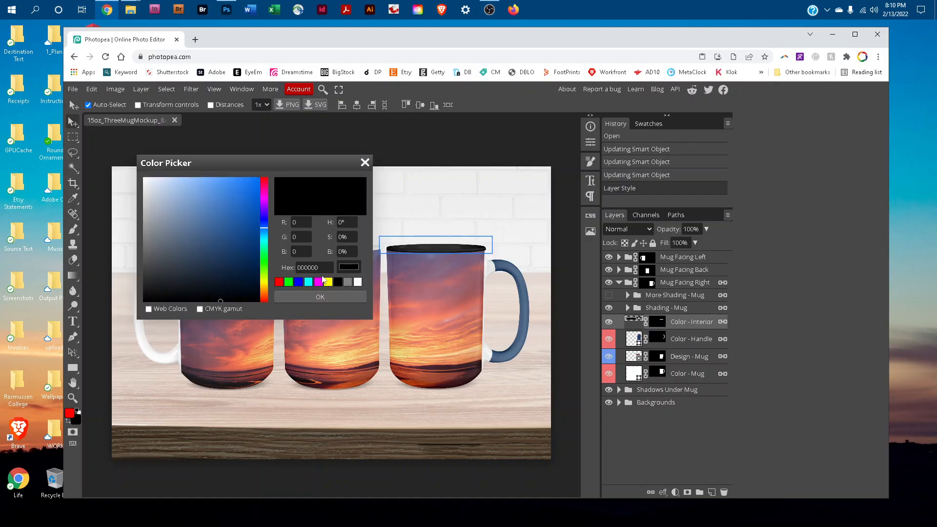
pyautogui.moveTo(319, 268); pyautogui.dragTo(292, 270)
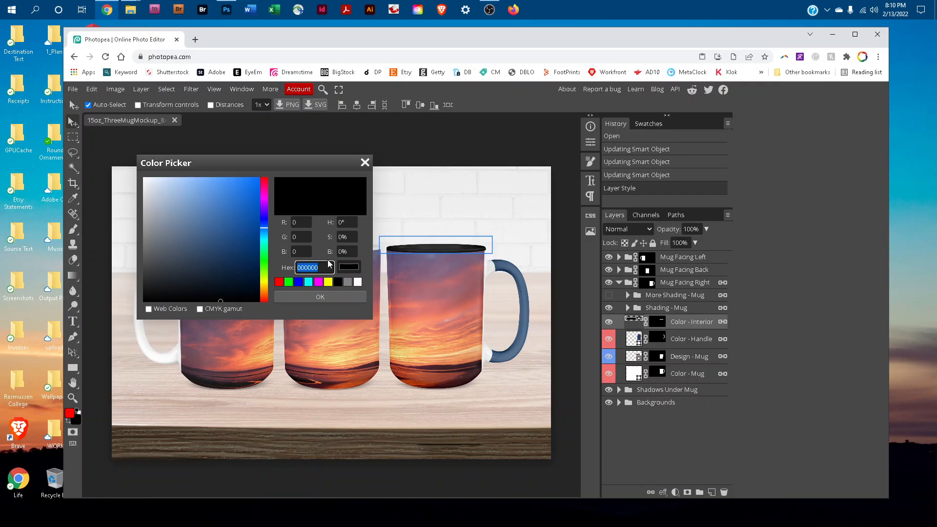
pyautogui.hotkey('ctrl', 'v')
pyautogui.click(324, 295)
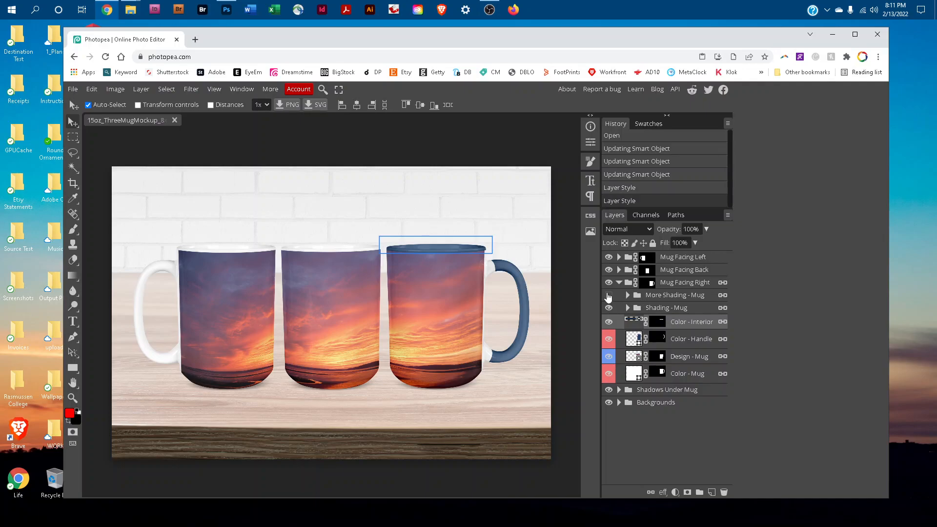
# - Show the More Shading - Mug group in Mug Facing Right, set its opacity to about 21%, and hide the group again
pyautogui.click(609, 296)
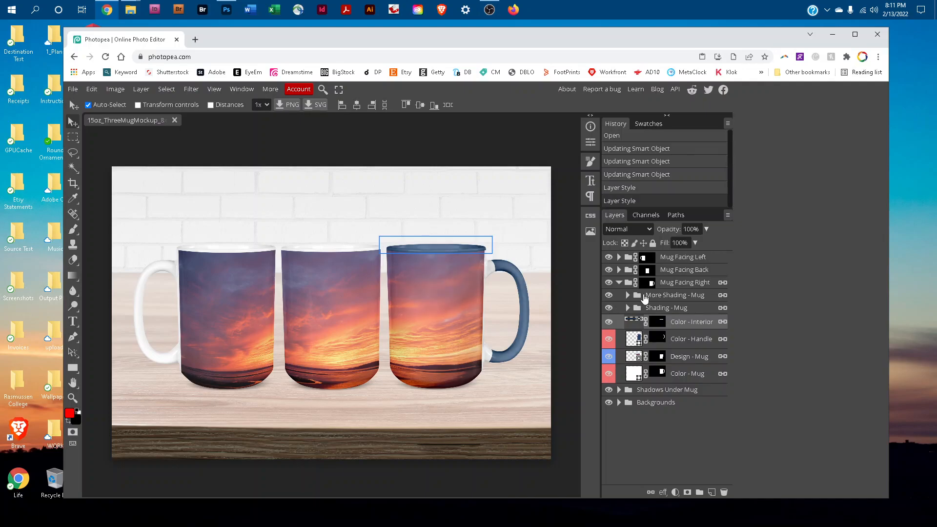
pyautogui.click(646, 296)
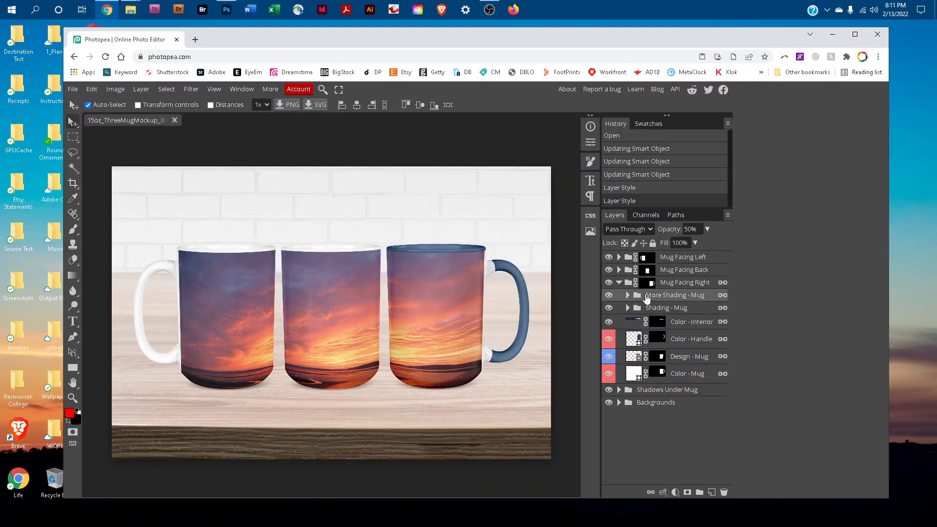
pyautogui.click(708, 229)
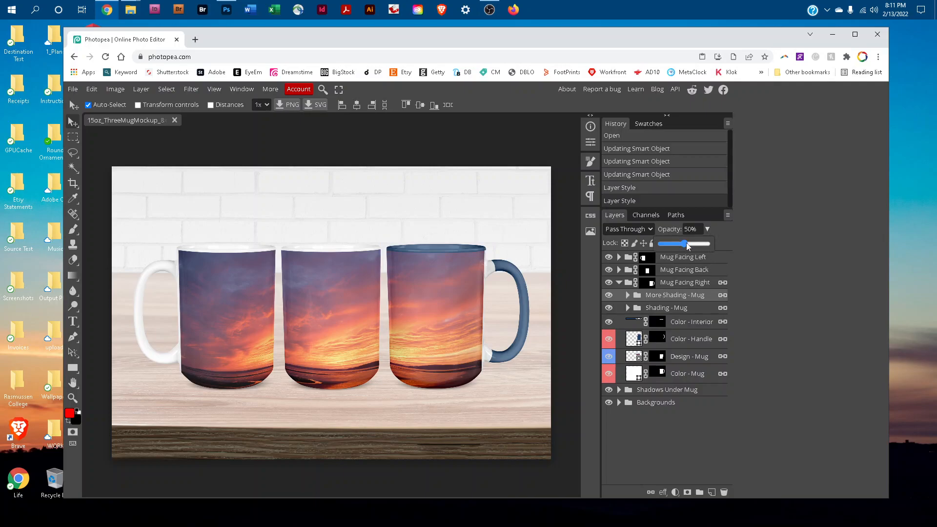
pyautogui.moveTo(704, 247); pyautogui.dragTo(708, 248)
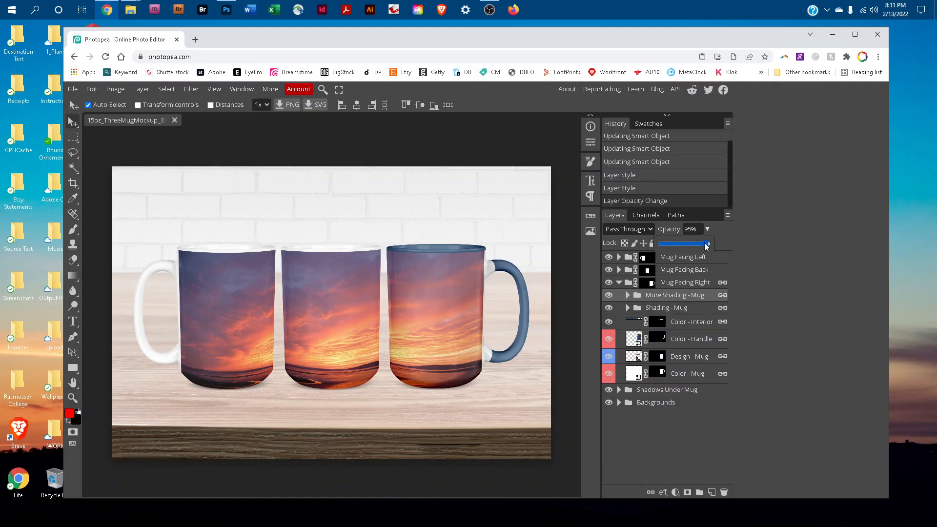
pyautogui.click(672, 244)
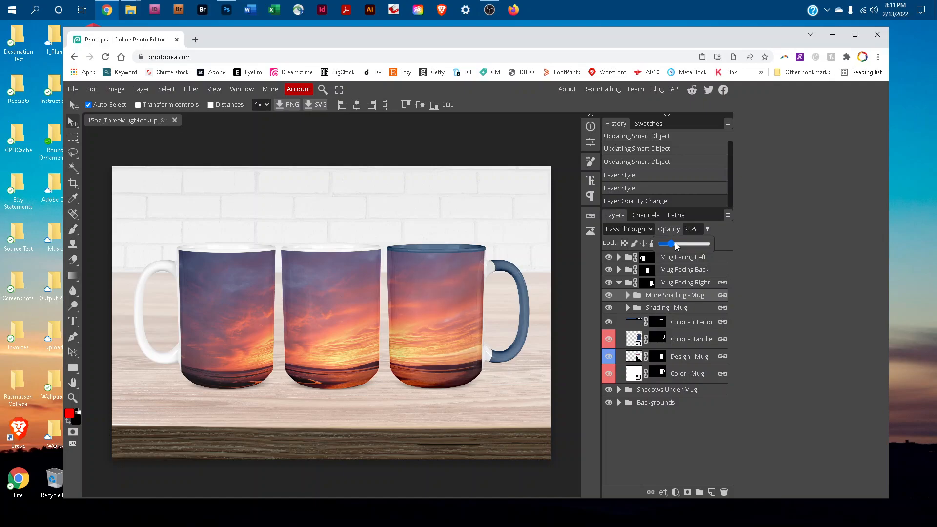
pyautogui.click(714, 310)
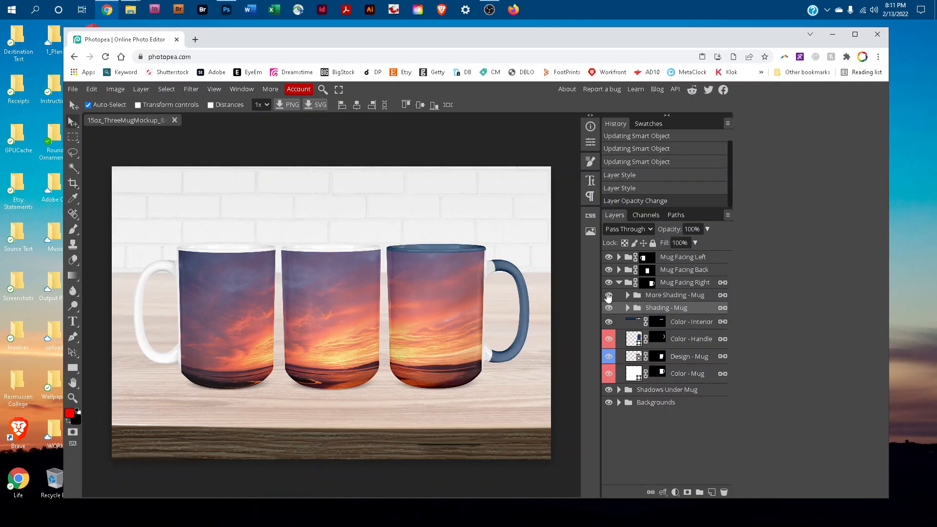
pyautogui.click(609, 296)
# - Set the Cast Shadow layer in the first Shadows Mug Facing group under Shadows Under Mug to 45% opacity, and collapse the groups
pyautogui.click(619, 283)
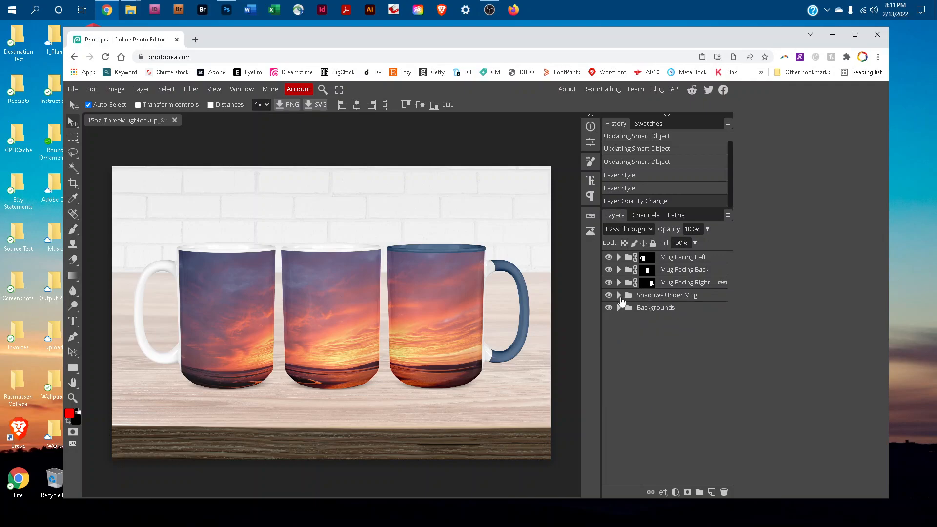
pyautogui.click(619, 296)
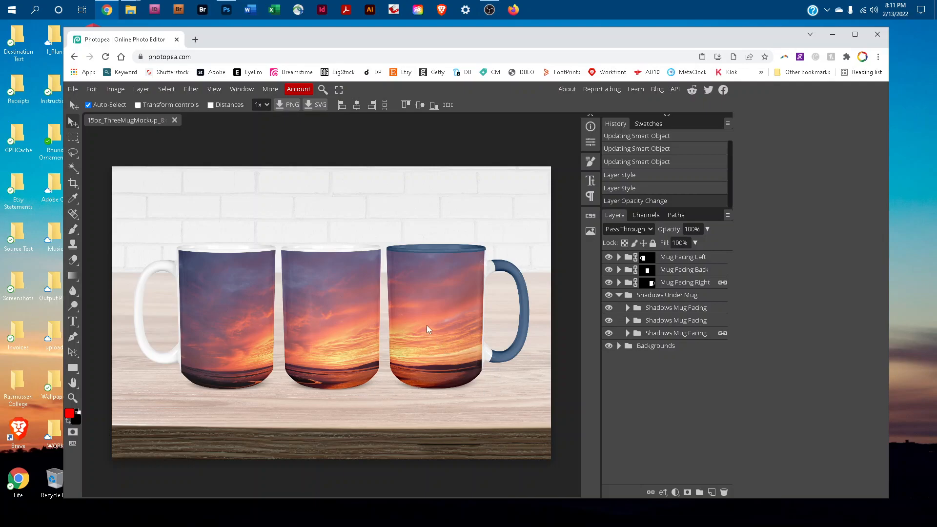
pyautogui.click(629, 308)
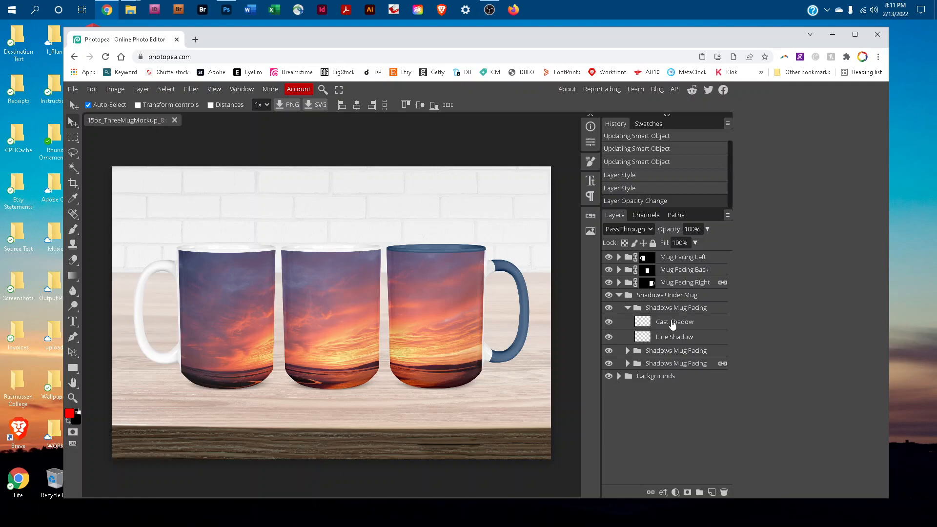
pyautogui.click(672, 323)
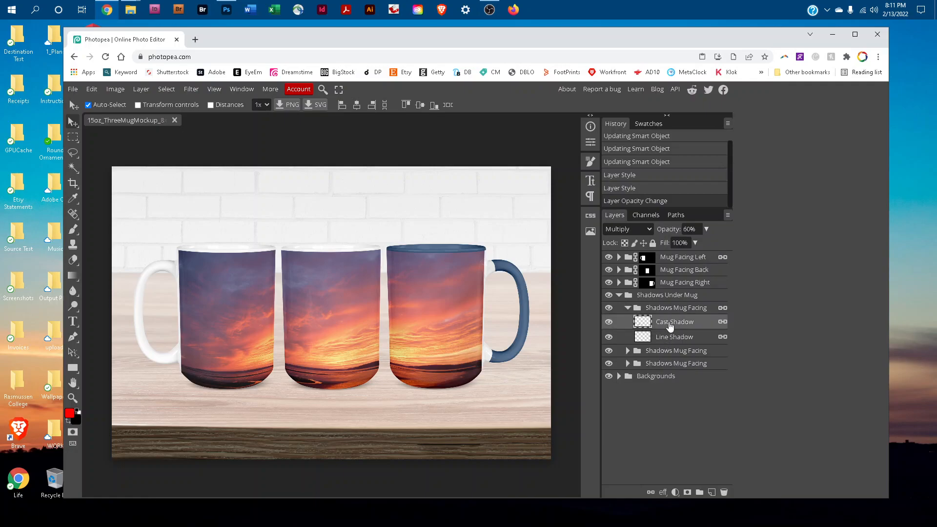
pyautogui.click(707, 229)
pyautogui.moveTo(700, 248); pyautogui.dragTo(707, 244)
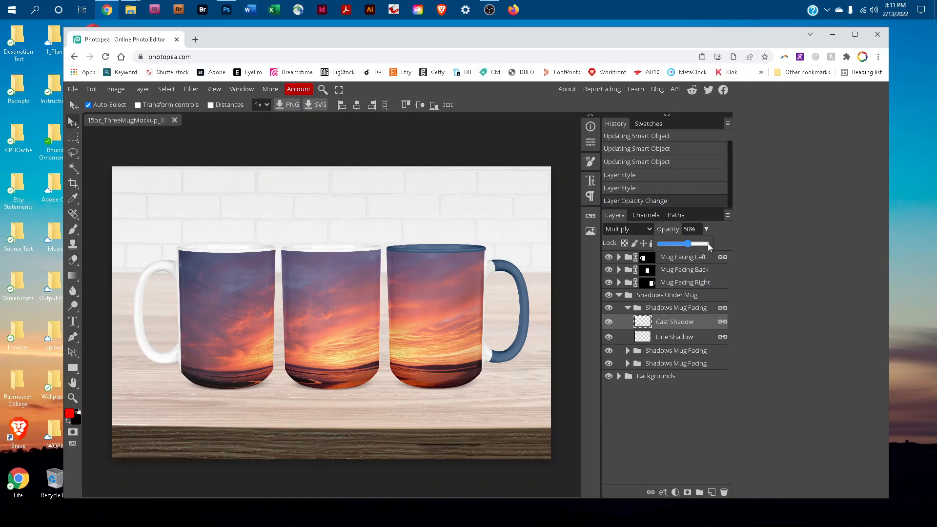
pyautogui.click(708, 243)
pyautogui.moveTo(707, 247); pyautogui.dragTo(666, 247)
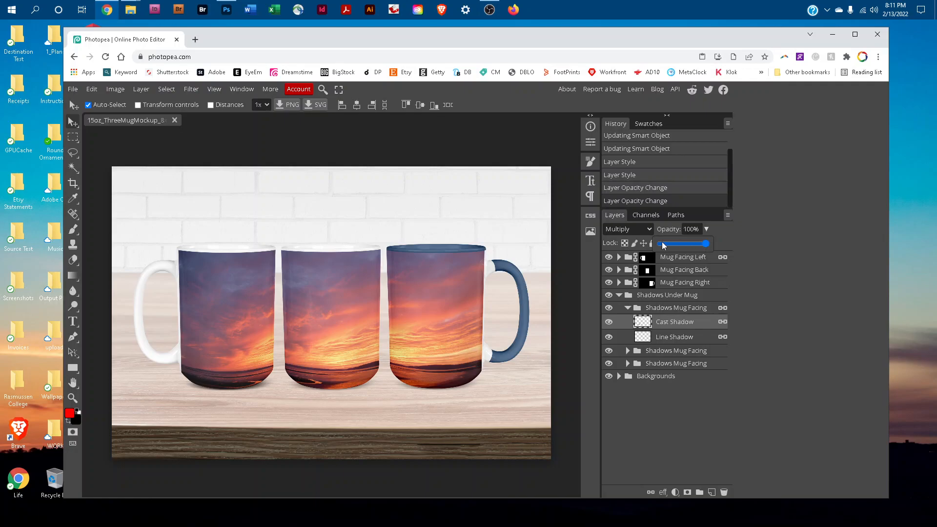
pyautogui.click(683, 244)
pyautogui.click(629, 308)
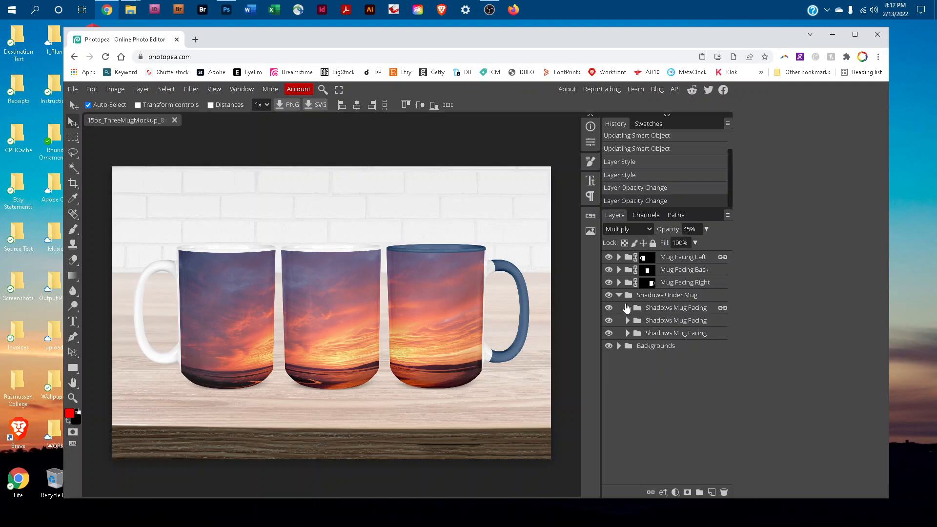
pyautogui.click(619, 296)
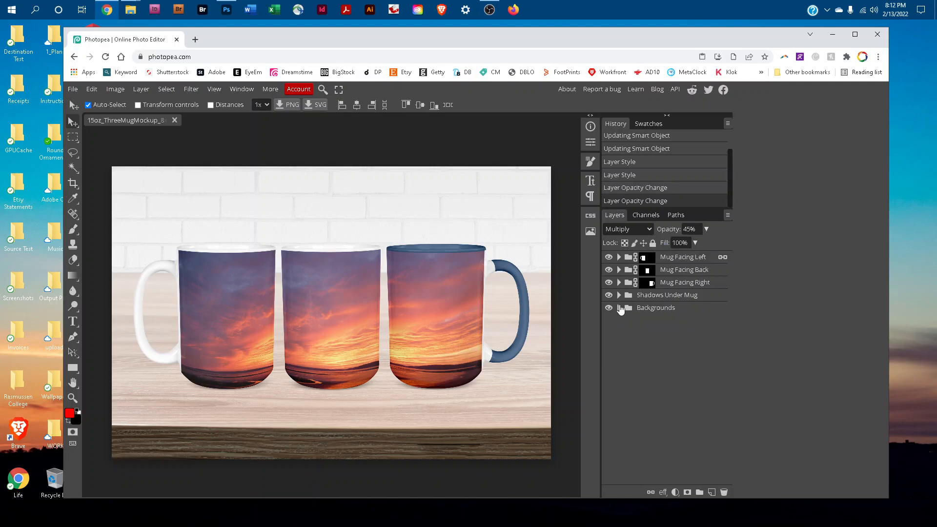
# - Hide the table and brick layer in the Backgrounds group
pyautogui.click(619, 309)
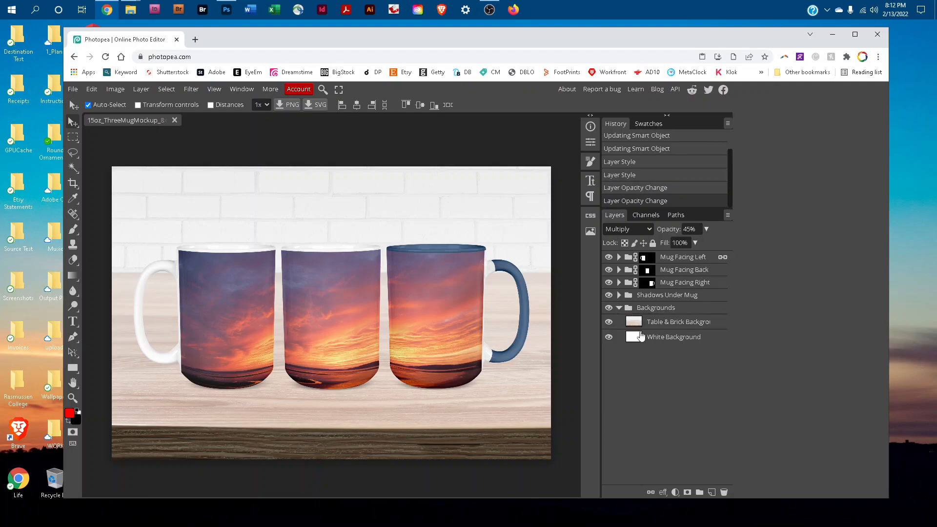
pyautogui.click(673, 324)
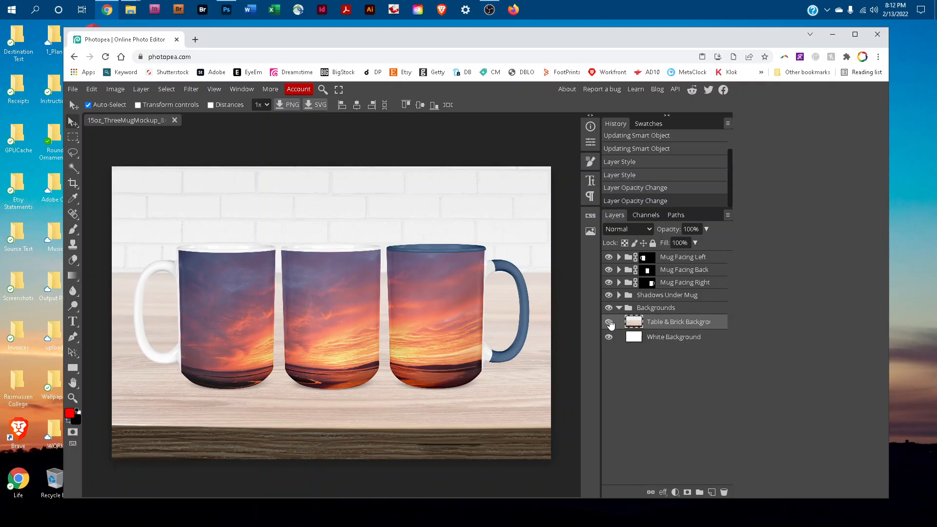
pyautogui.click(609, 323)
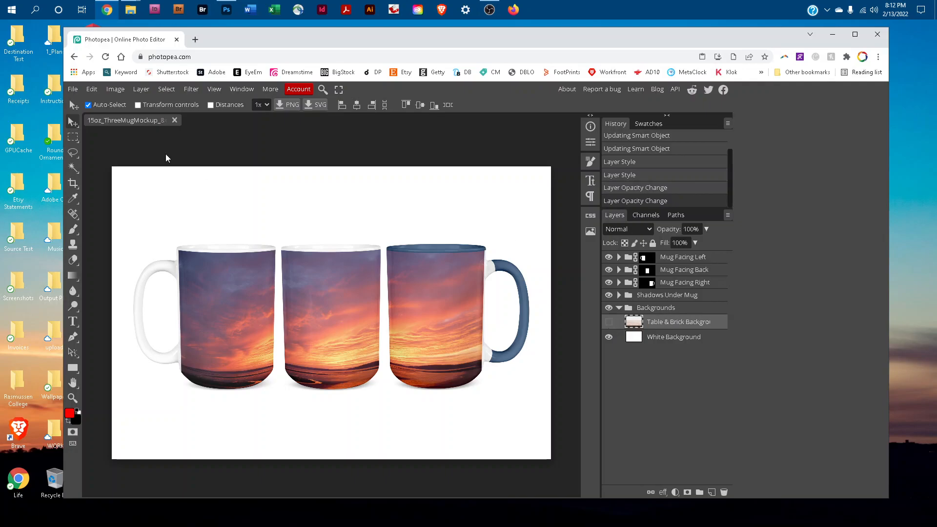
# - Open the LightsBkgd file from the 1_Art folder and copy its entire image
pyautogui.click(75, 91)
pyautogui.click(88, 117)
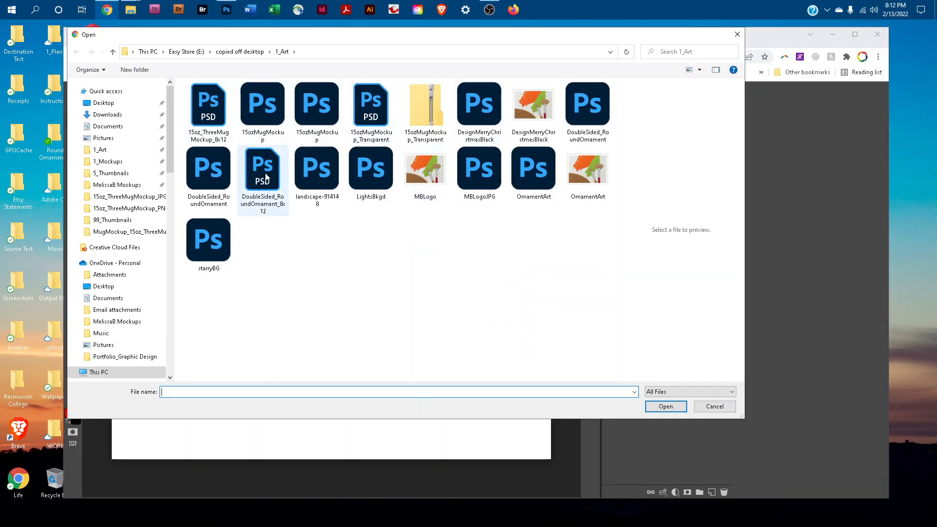
pyautogui.click(366, 176)
pyautogui.click(665, 406)
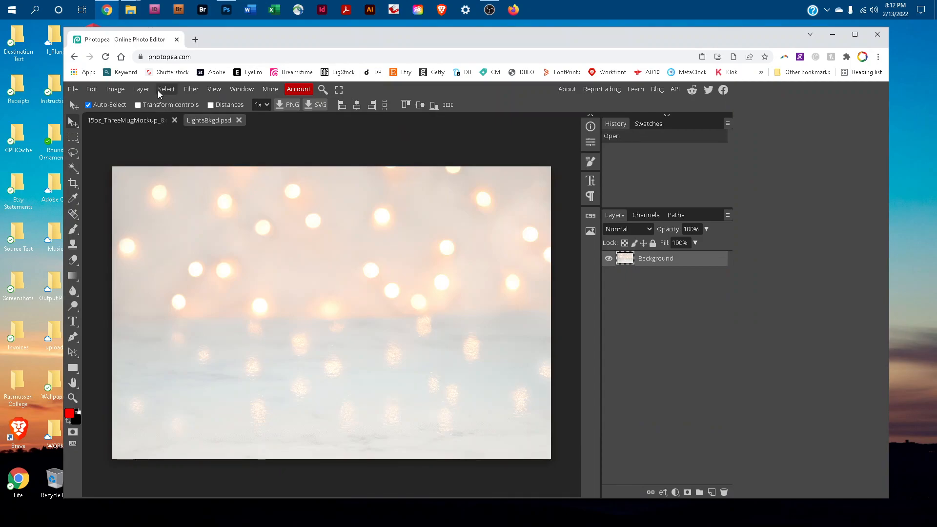
pyautogui.click(159, 90)
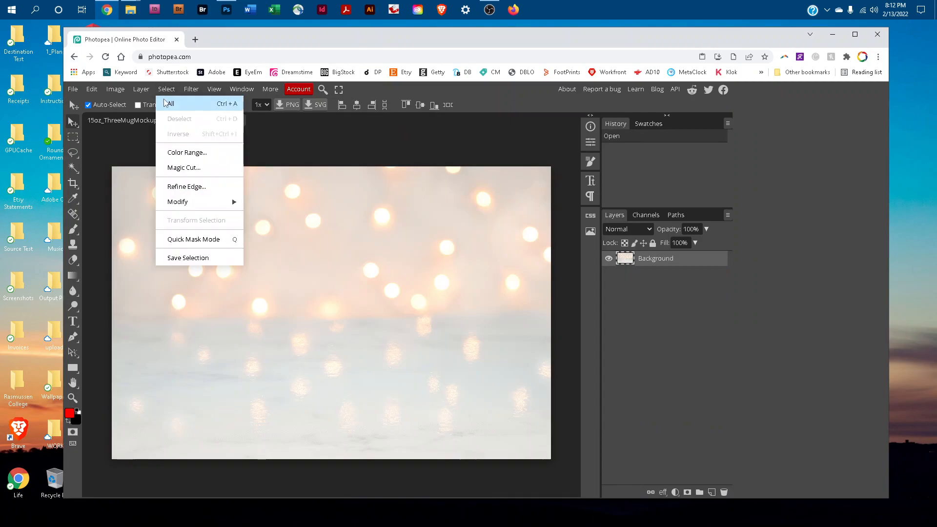
pyautogui.click(169, 103)
pyautogui.click(92, 89)
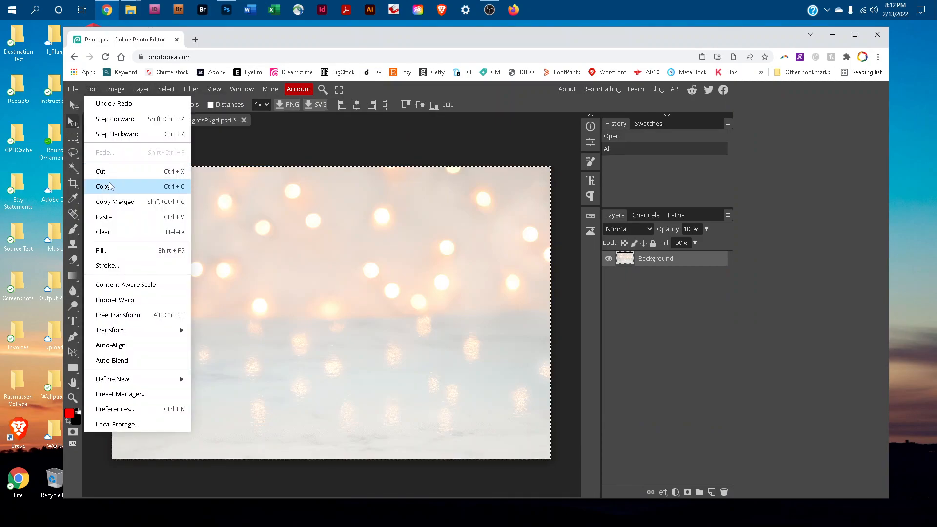
pyautogui.click(132, 190)
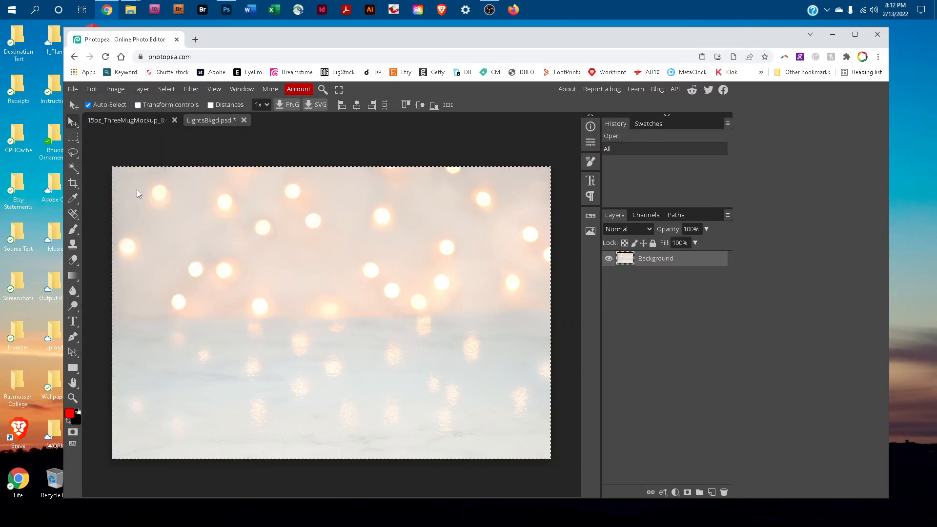
# - Paste the copied lights image into the three-mug mockup, directly above the hidden table and brick layer in the Backgrounds group
pyautogui.click(121, 122)
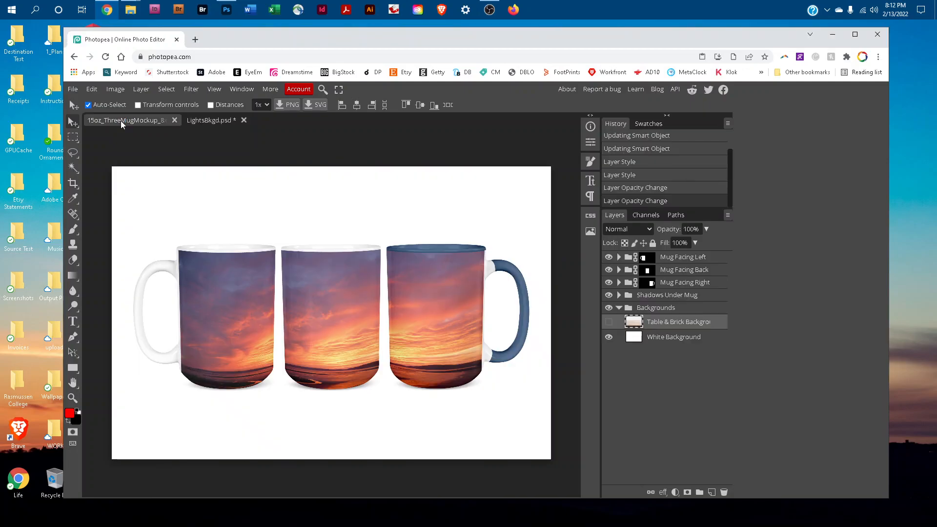
pyautogui.click(92, 89)
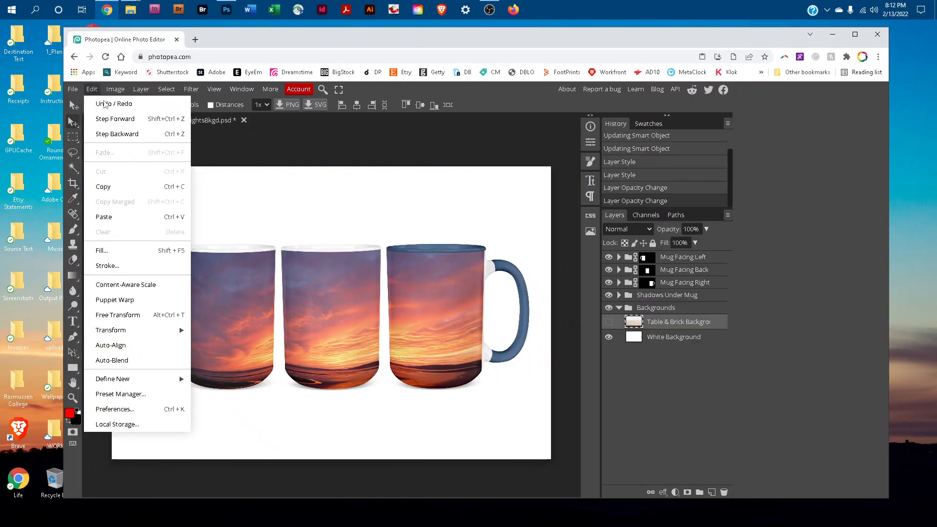
pyautogui.click(137, 221)
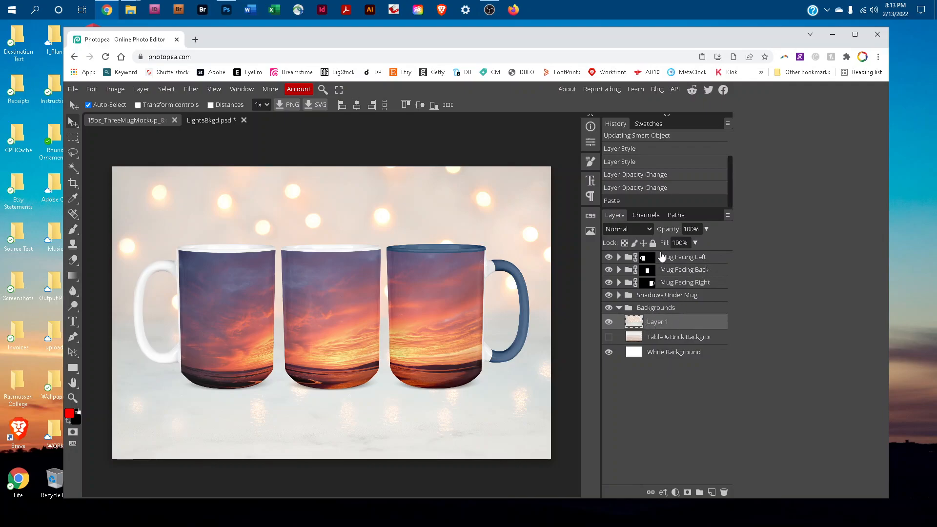
pyautogui.moveTo(670, 337); pyautogui.dragTo(668, 325)
# - Review the available save options and export formats for the mockup without exporting it
pyautogui.click(74, 90)
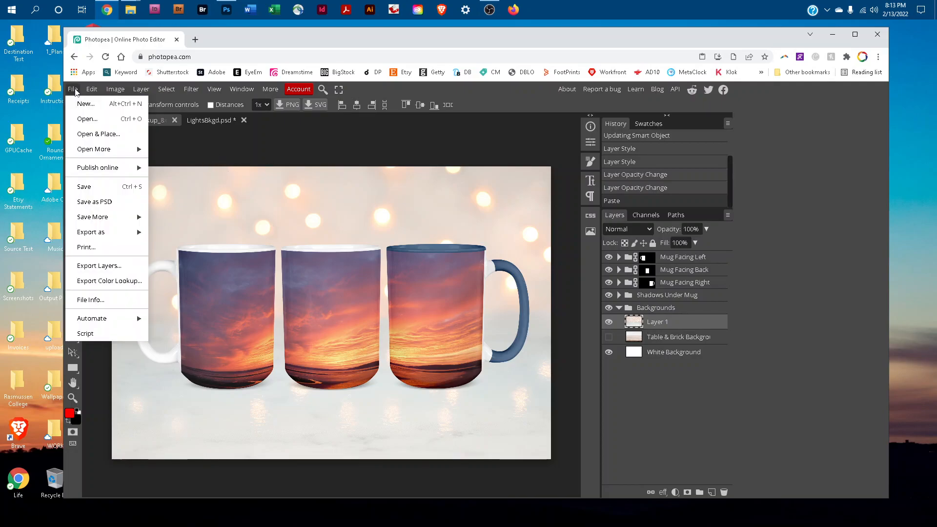
pyautogui.moveTo(117, 233)
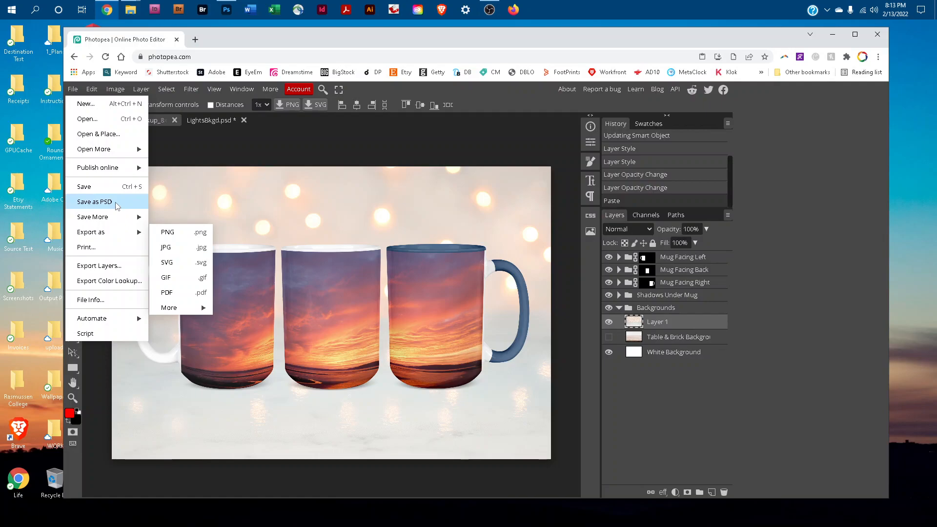
pyautogui.click(335, 126)
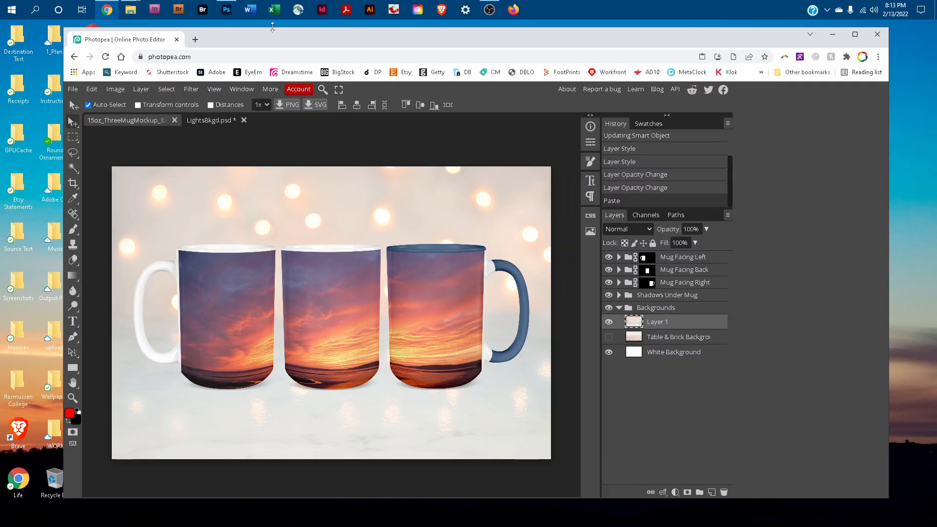
# - Switch to Photoshop with the MelissaBMockups.tif document
pyautogui.click(226, 10)
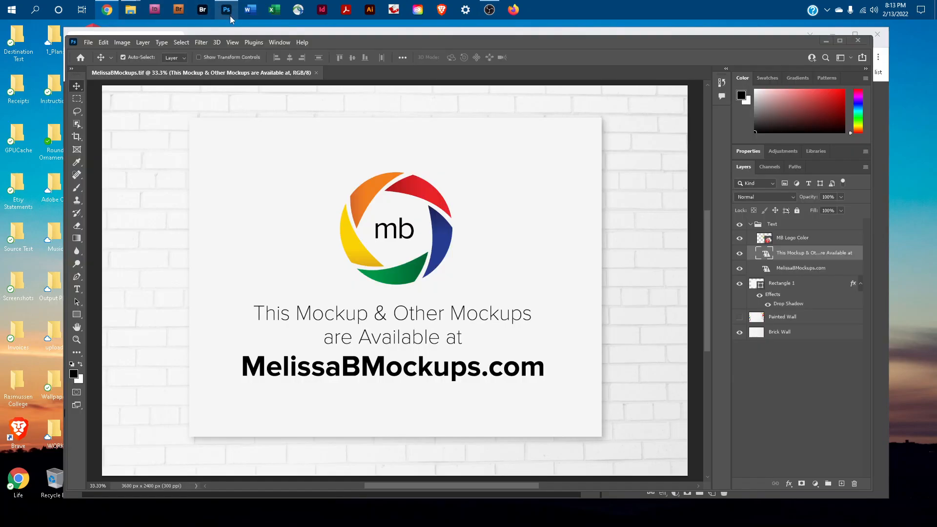